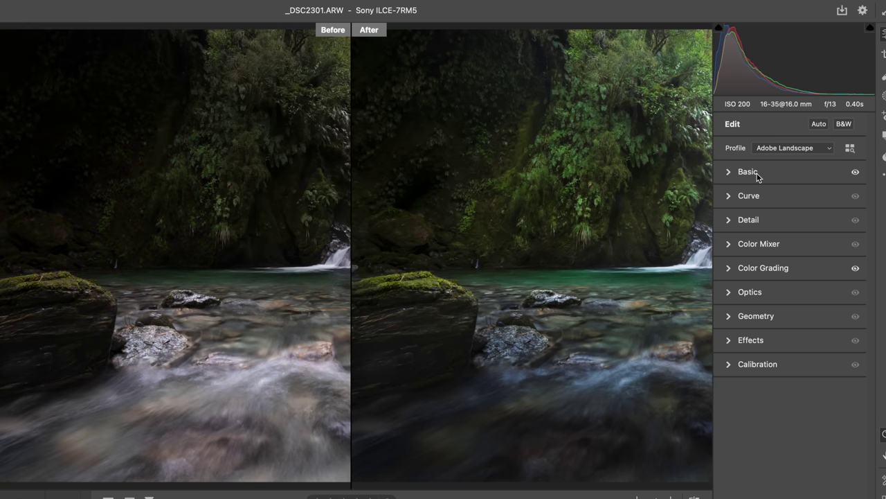
# - Examine the waterfall, the dark cliff and the foreground rapids of the unedited photo up close
pyautogui.press('q')
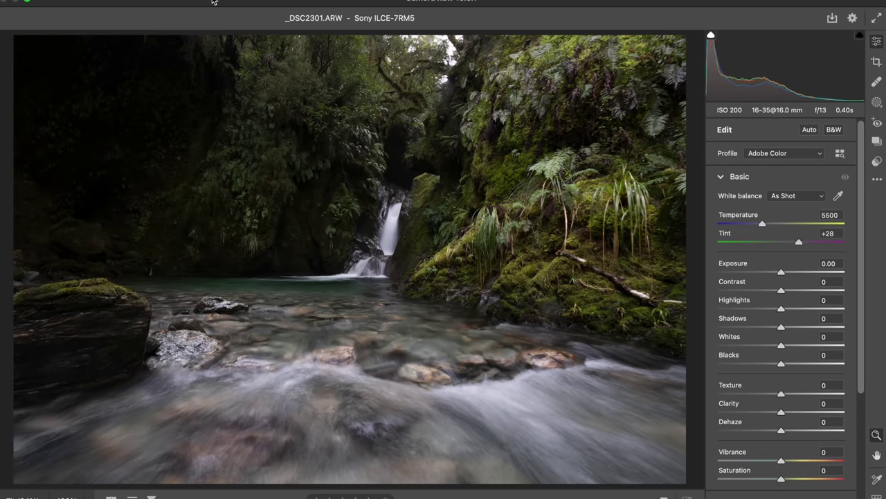
pyautogui.click(400, 235)
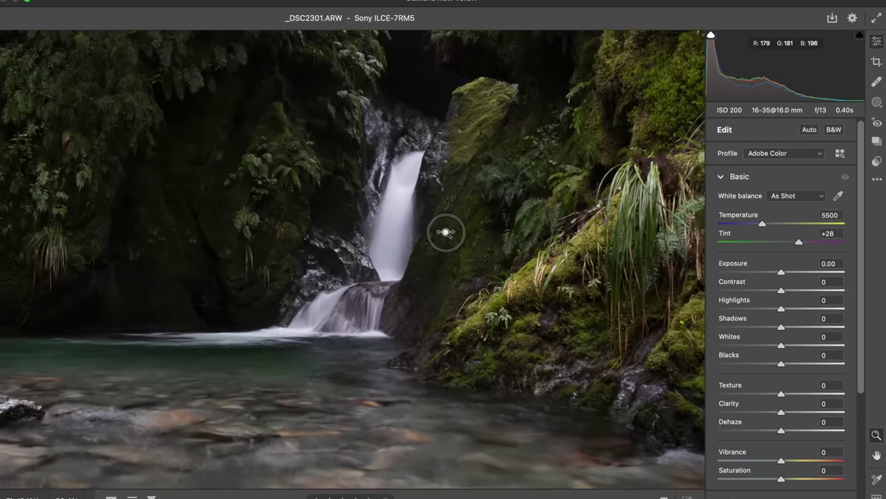
pyautogui.click(445, 232)
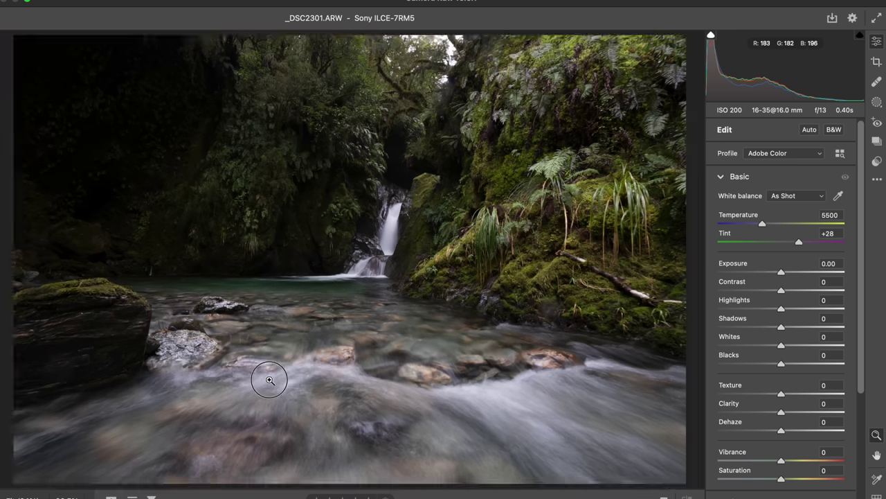
pyautogui.click(317, 377)
pyautogui.click(317, 378)
pyautogui.moveTo(338, 388); pyautogui.dragTo(372, 380)
pyautogui.click(297, 229)
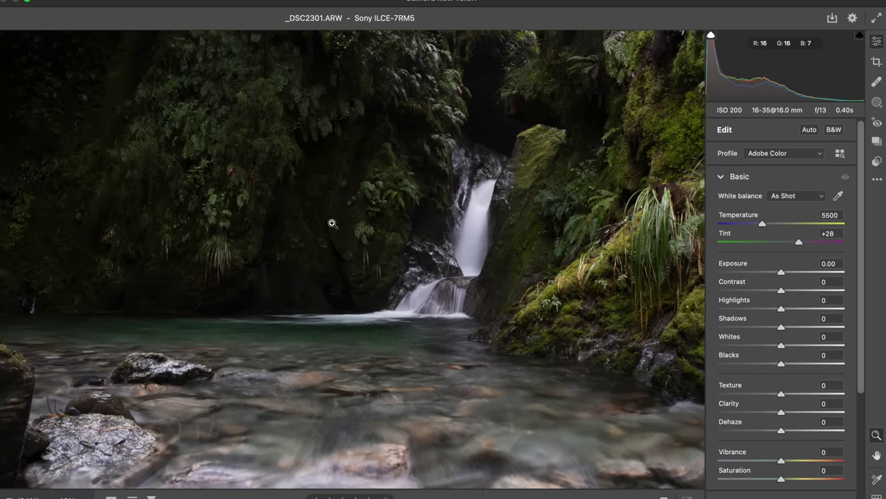
pyautogui.click(333, 223)
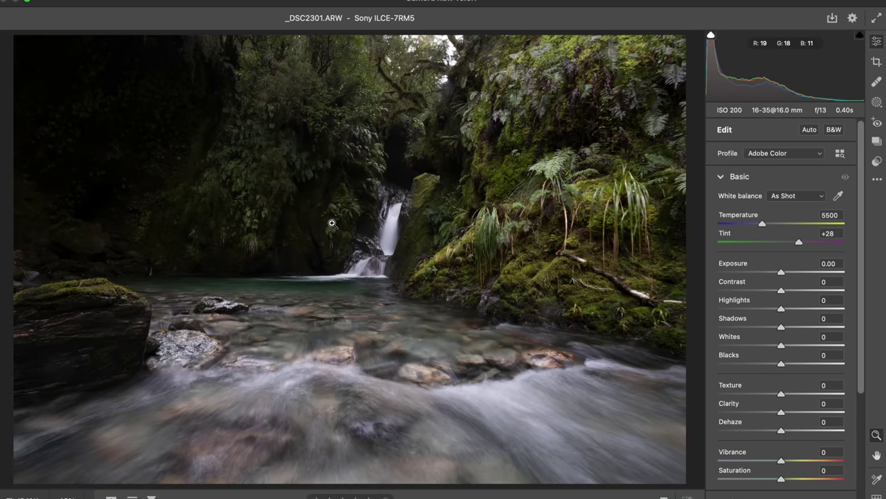
pyautogui.click(454, 391)
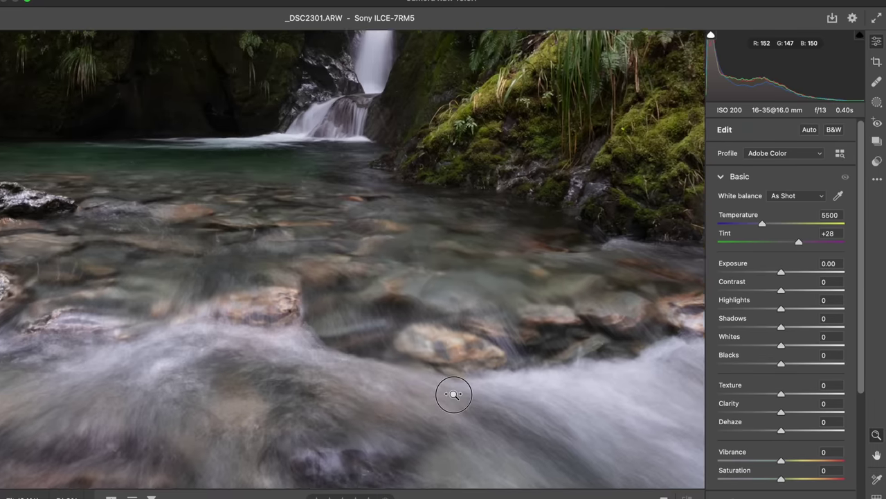
pyautogui.click(459, 394)
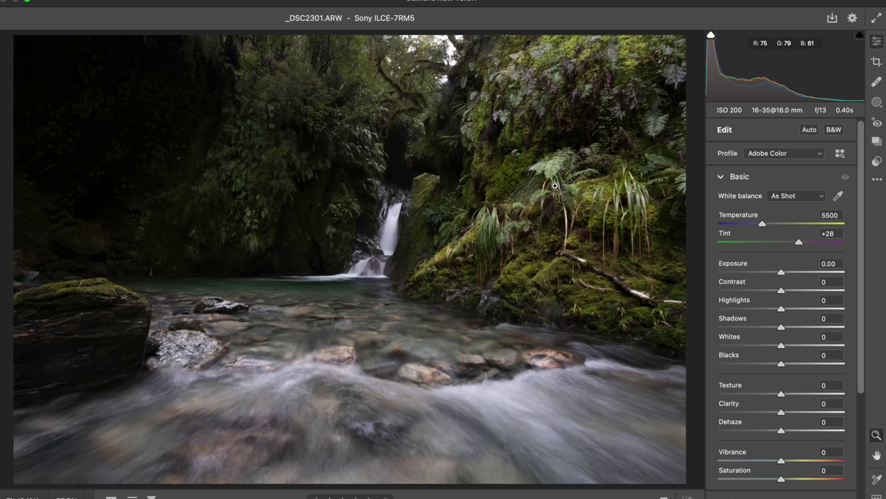
# - Apply the Adobe Landscape profile to the photo and raise its Vibrance to +15
pyautogui.click(787, 161)
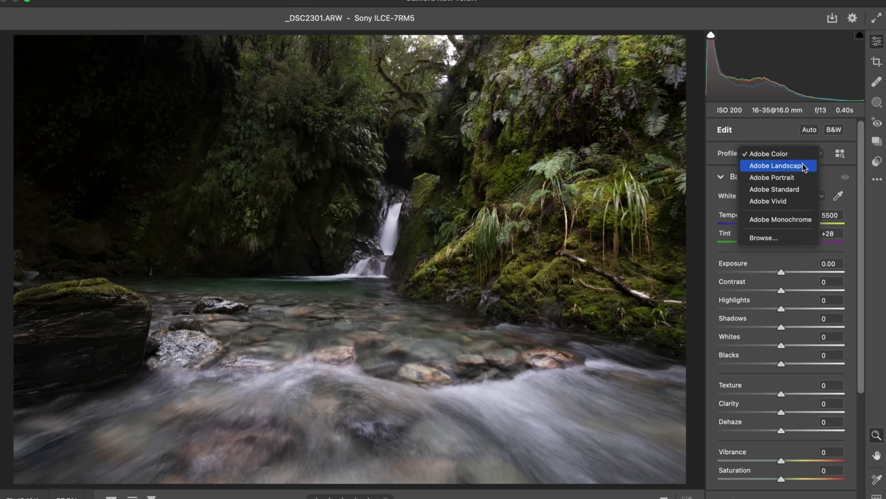
pyautogui.click(802, 166)
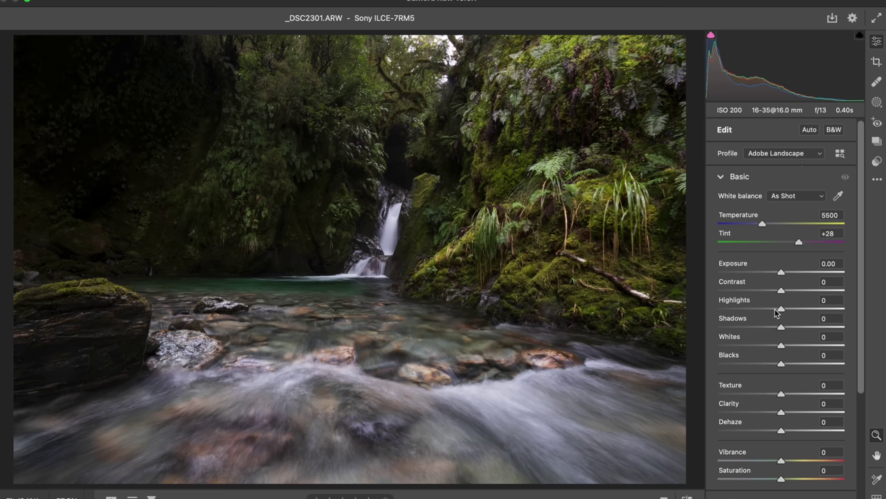
pyautogui.scroll(-3, 792, 353)
pyautogui.moveTo(781, 404); pyautogui.dragTo(790, 406)
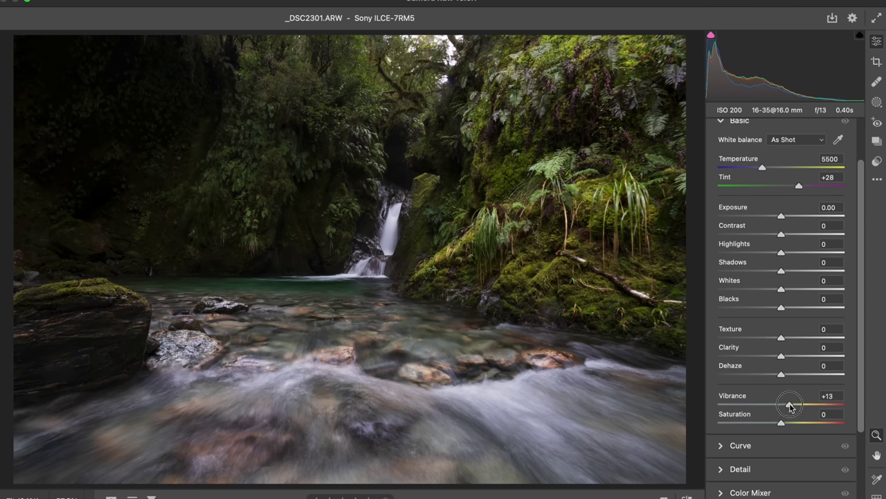
# - Cool the photo's white balance by setting Temperature to 5200 and Tint to +20
pyautogui.scroll(3, 792, 406)
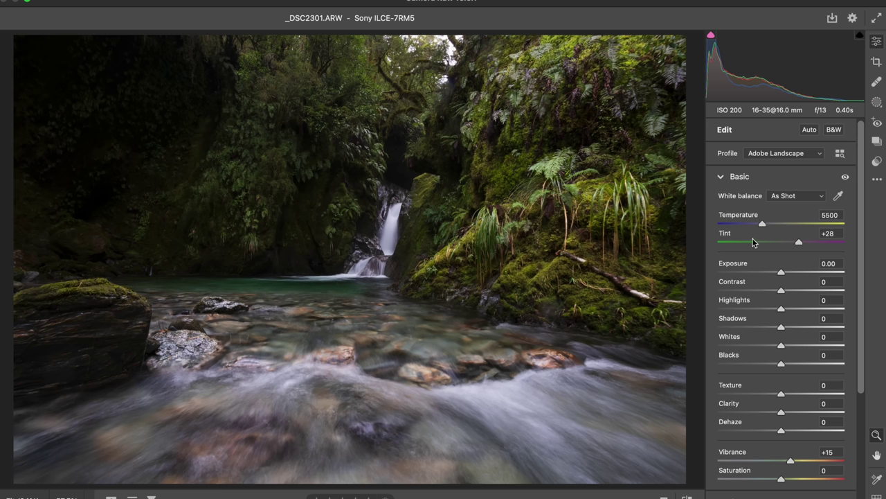
pyautogui.moveTo(762, 227); pyautogui.dragTo(795, 243)
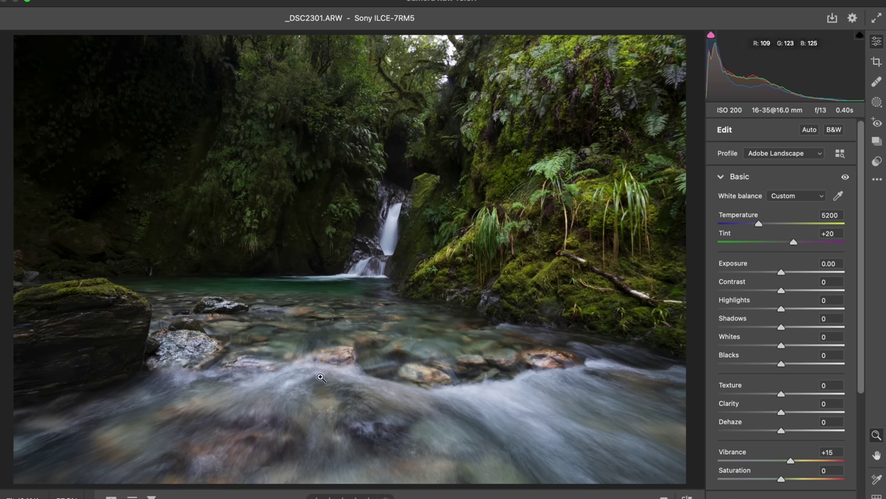
# - Examine the cliff foliage and the dark area around the top of the waterfall up close
pyautogui.click(233, 168)
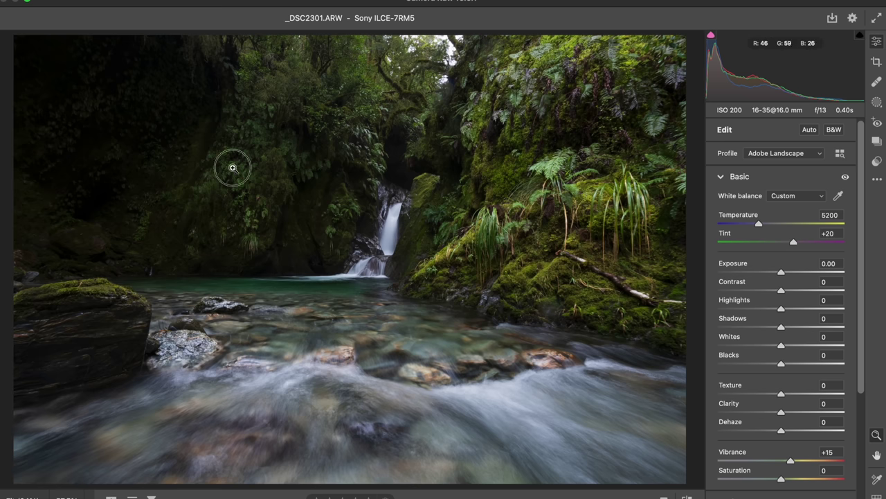
pyautogui.click(296, 163)
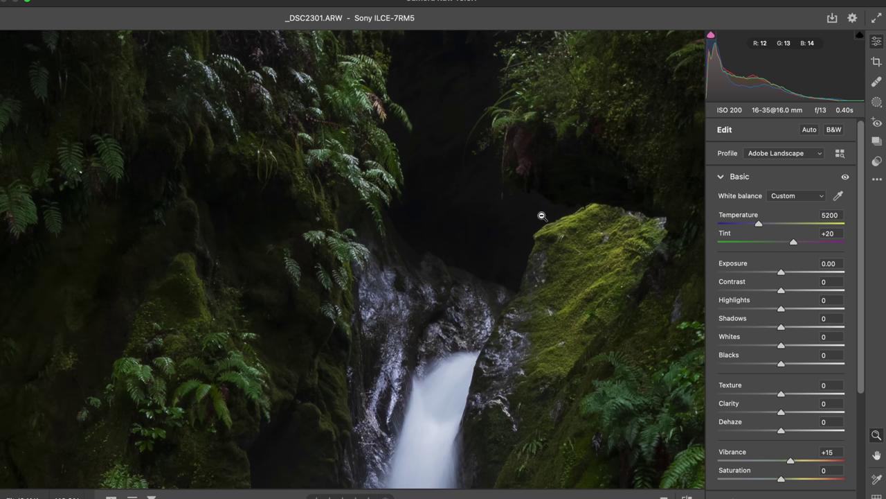
pyautogui.click(558, 186)
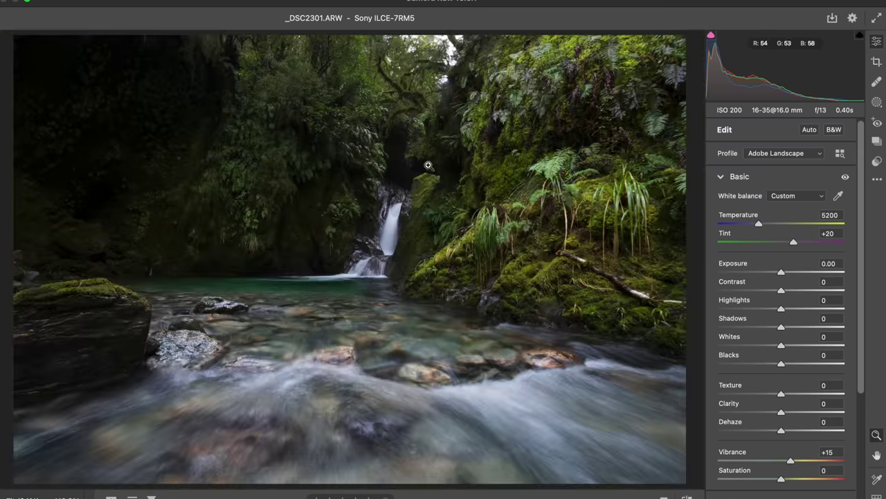
pyautogui.click(403, 150)
pyautogui.click(458, 160)
pyautogui.click(461, 155)
pyautogui.click(436, 167)
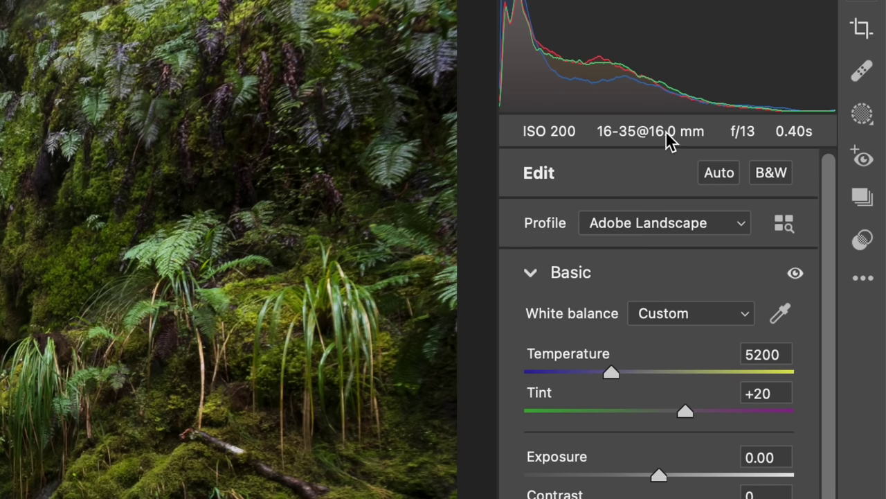
# - Try a hard-edged brush mask with Feather 0 and Exposure +2.10 on the shaded cliff foliage, and undo it
pyautogui.click(859, 118)
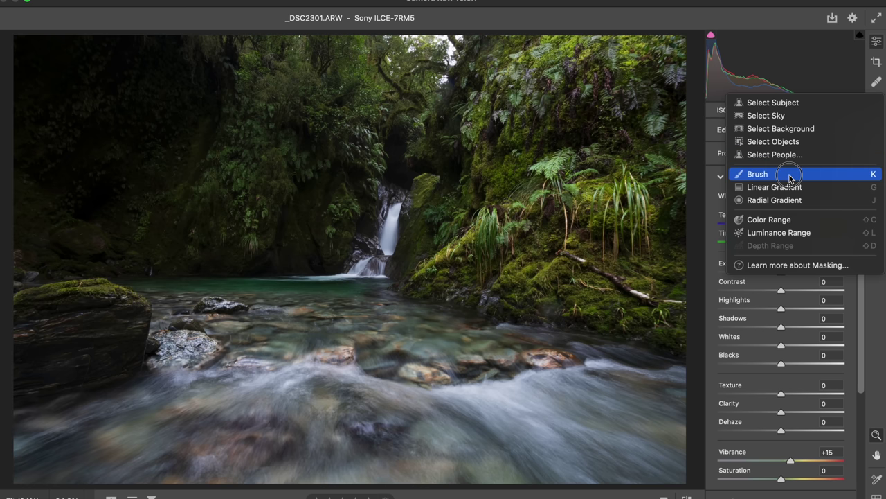
pyautogui.click(867, 174)
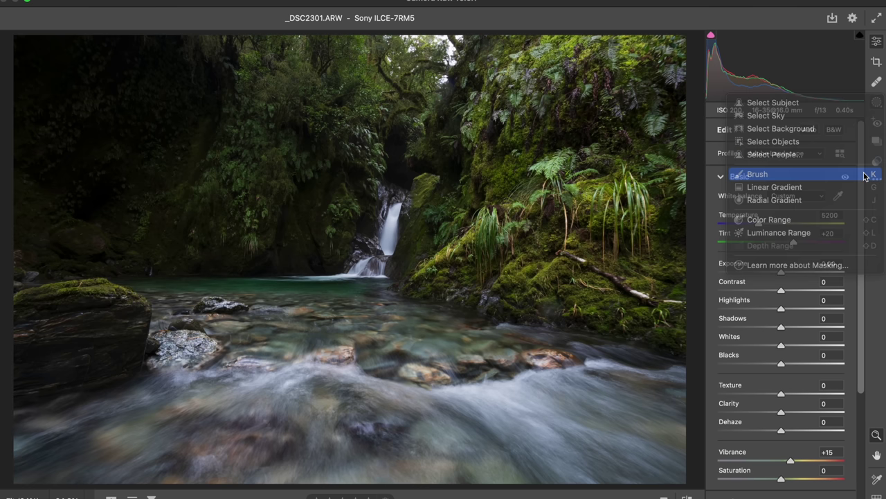
pyautogui.moveTo(520, 225); pyautogui.dragTo(549, 224)
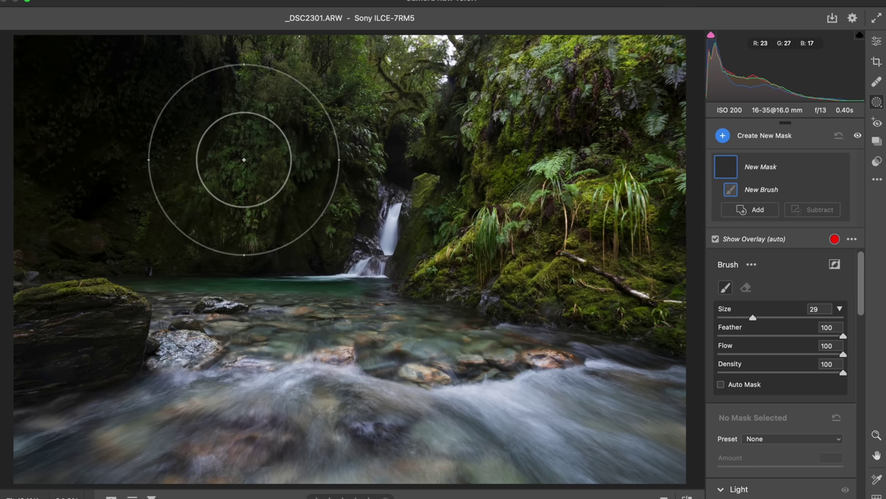
pyautogui.moveTo(843, 335); pyautogui.dragTo(718, 336)
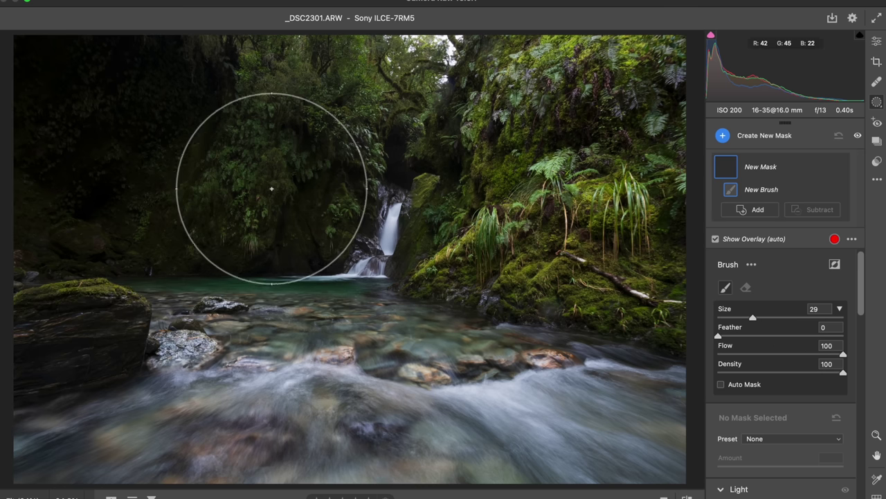
pyautogui.scroll(-2, 796, 464)
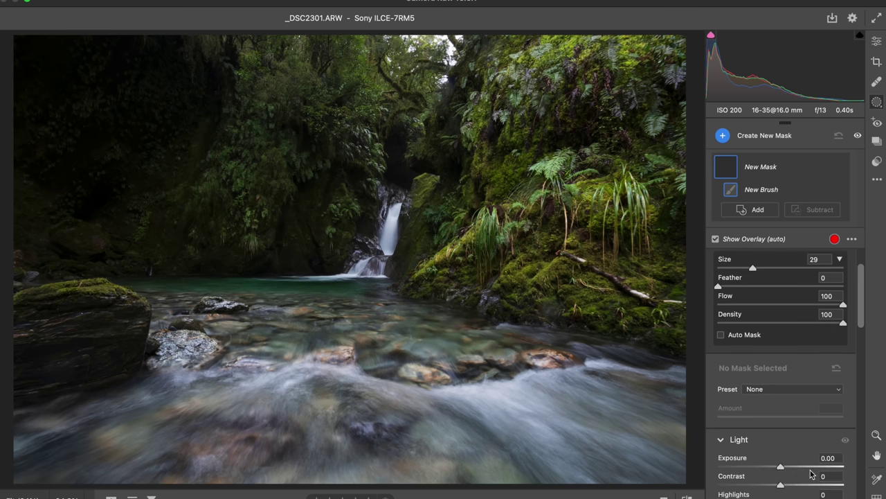
pyautogui.click(813, 466)
pyautogui.click(219, 179)
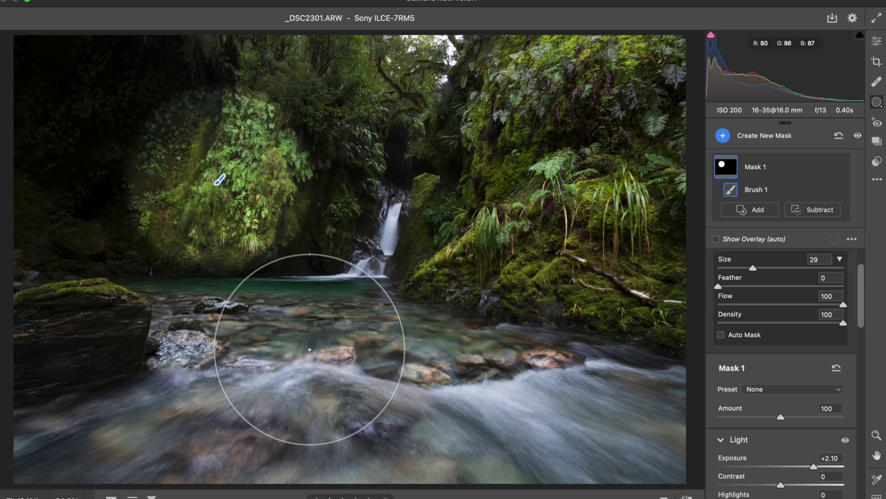
pyautogui.press('super+z')
# - Try a soft brush mask with Feather 100 and Exposure +1.00 on the shaded cliff foliage, and delete it
pyautogui.press('k')
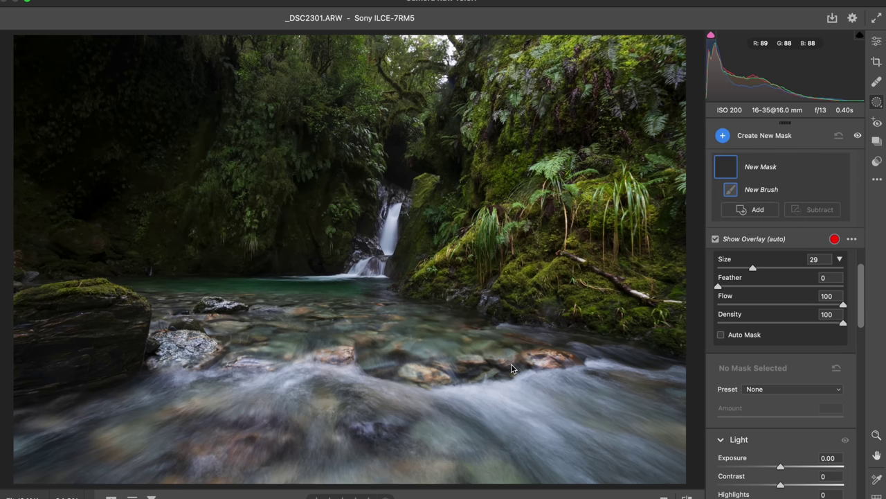
pyautogui.moveTo(750, 287); pyautogui.dragTo(853, 289)
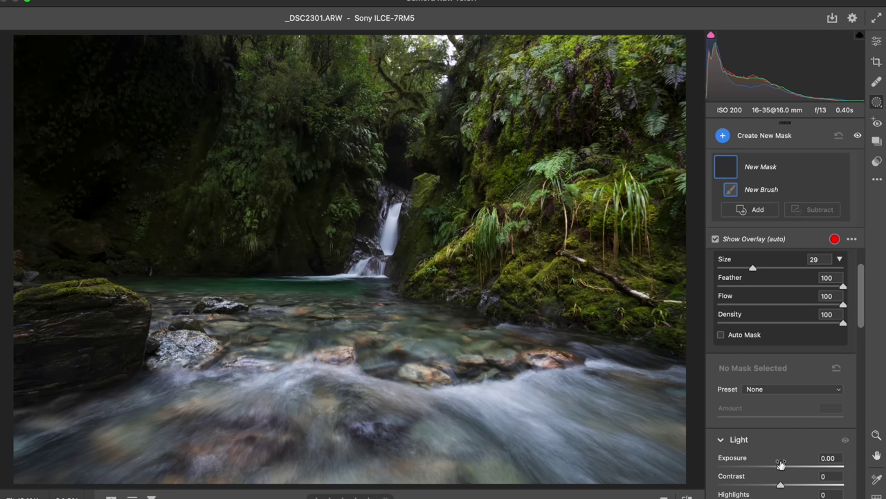
pyautogui.moveTo(781, 464)
pyautogui.mouseDown()
pyautogui.moveTo(761, 466)
pyautogui.moveTo(796, 465)
pyautogui.mouseUp()
pyautogui.moveTo(267, 148); pyautogui.dragTo(240, 214)
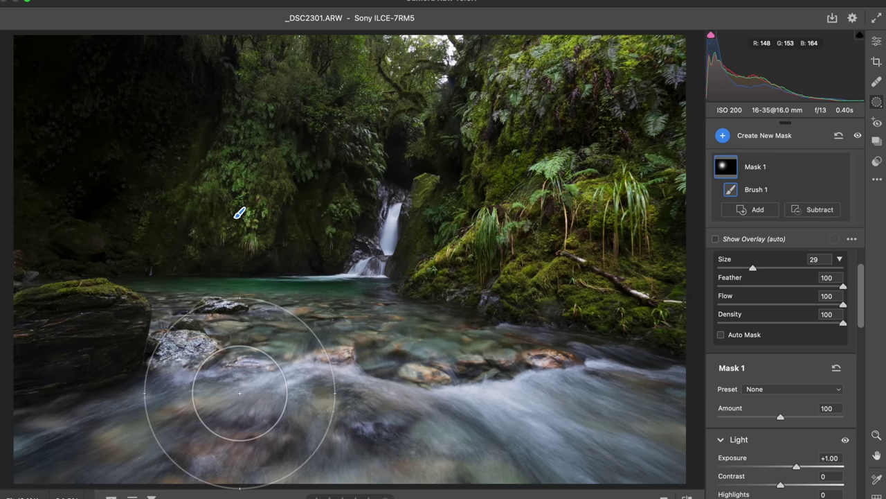
pyautogui.press('Delete')
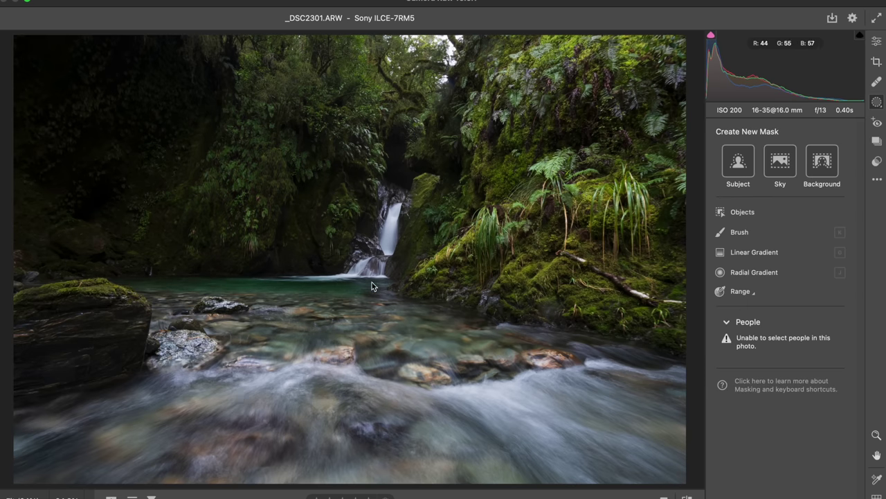
# - Paint a new soft brush mask over the foreground rapids with Exposure at -0.95 and Contrast at +20
pyautogui.press('k')
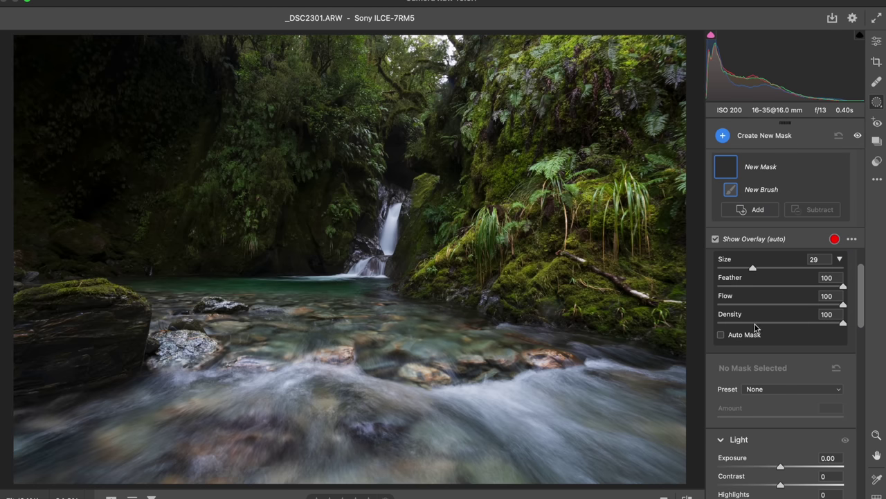
pyautogui.scroll(-2, 762, 357)
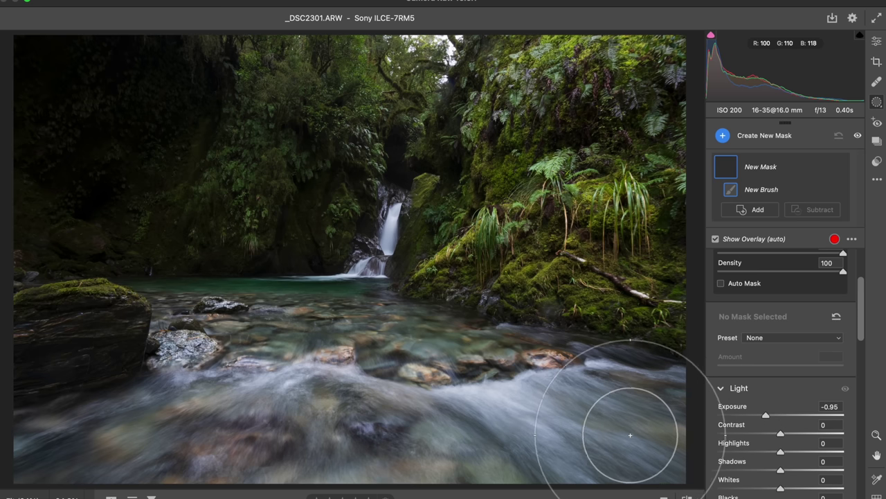
pyautogui.moveTo(283, 486); pyautogui.dragTo(169, 477)
pyautogui.moveTo(219, 447)
pyautogui.mouseDown()
pyautogui.moveTo(35, 487)
pyautogui.moveTo(326, 477)
pyautogui.moveTo(324, 459)
pyautogui.mouseUp()
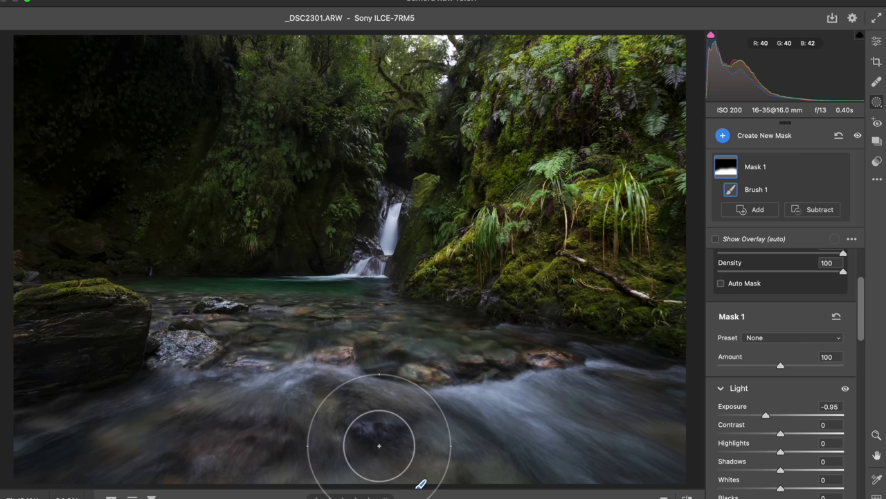
pyautogui.moveTo(769, 415); pyautogui.dragTo(767, 415)
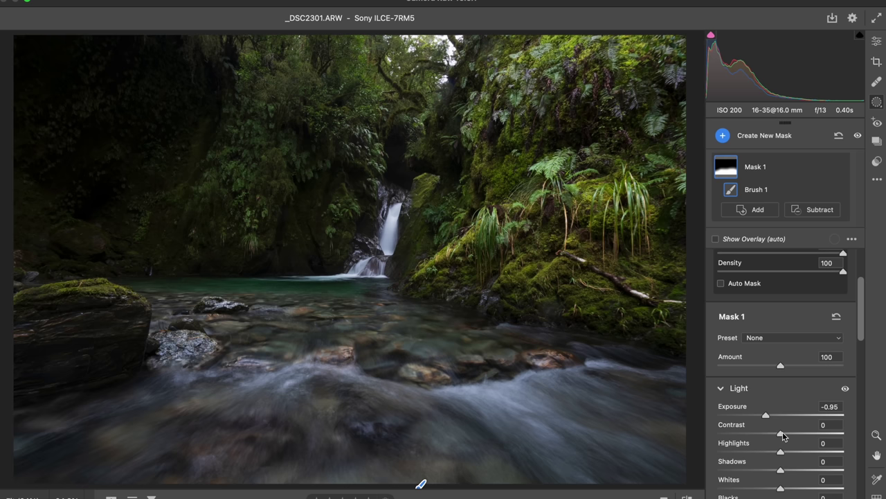
pyautogui.moveTo(782, 432)
pyautogui.mouseDown()
pyautogui.moveTo(804, 432)
pyautogui.moveTo(770, 432)
pyautogui.moveTo(796, 424)
pyautogui.mouseUp()
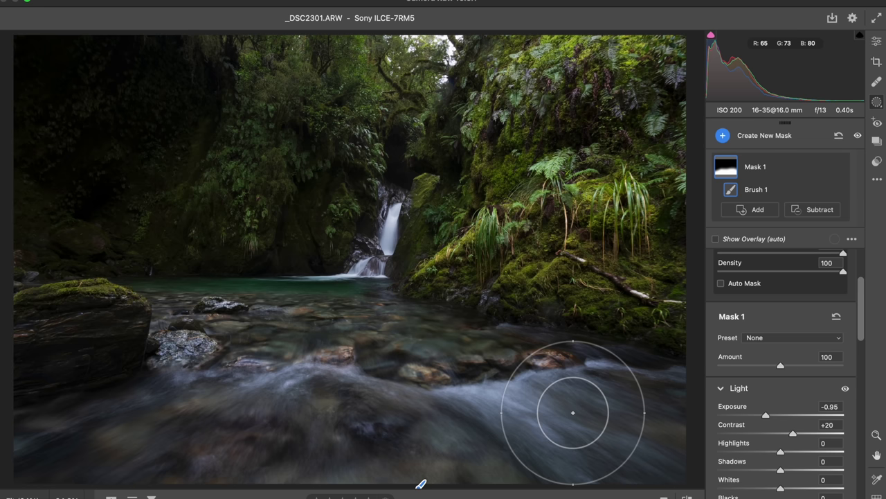
# - Paint a second brush mask across the foreground rapids with Dehaze at +15
pyautogui.press('k')
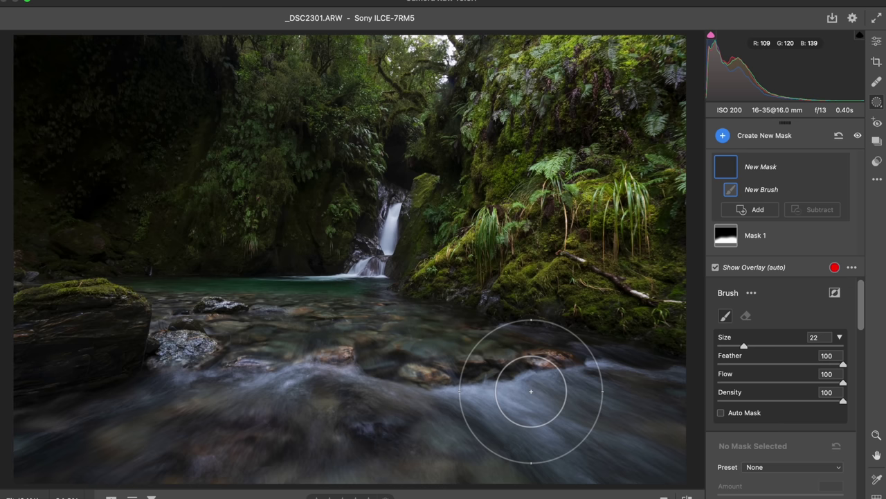
pyautogui.scroll(-10, 793, 404)
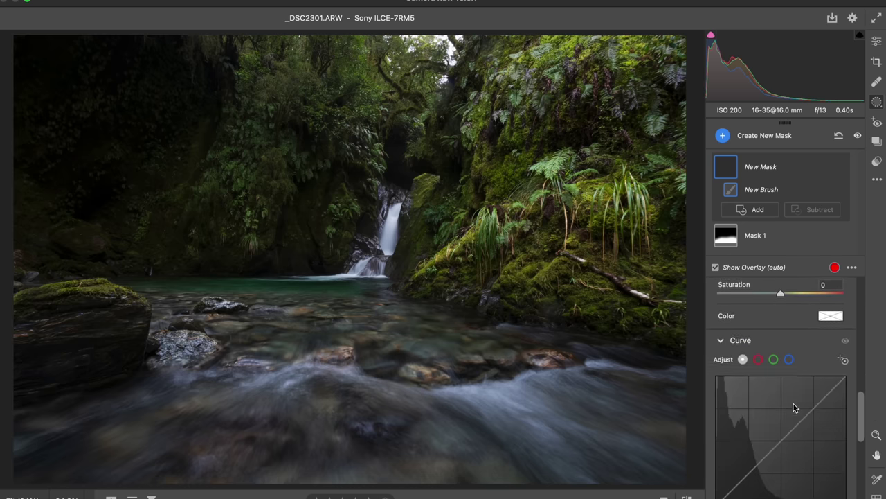
pyautogui.scroll(-8, 794, 403)
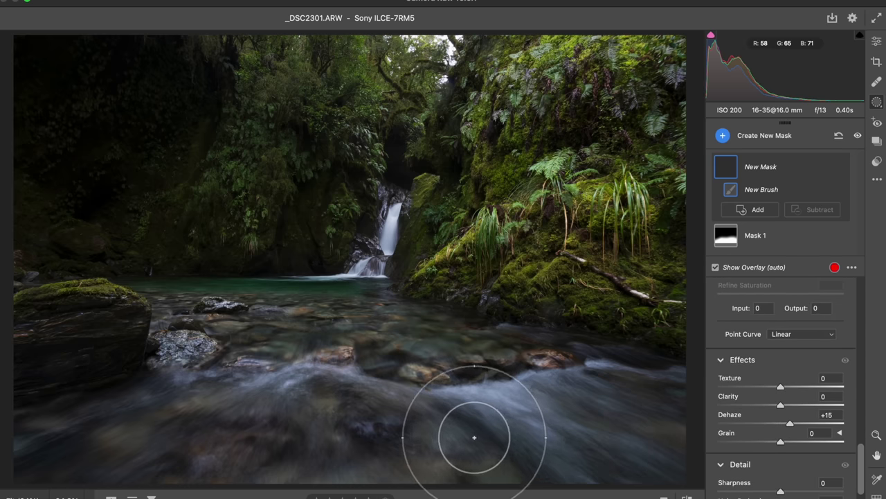
pyautogui.moveTo(668, 445)
pyautogui.mouseDown()
pyautogui.moveTo(385, 462)
pyautogui.moveTo(343, 450)
pyautogui.moveTo(177, 447)
pyautogui.mouseUp()
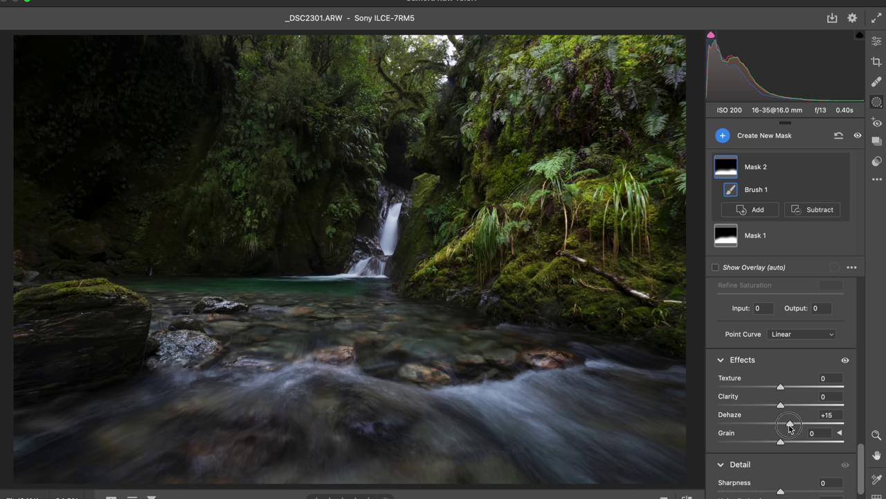
# - Add two points to the point curve of Mask 2, pulling the shadows slightly down and anchoring the brighter tones
pyautogui.moveTo(790, 423)
pyautogui.mouseDown()
pyautogui.moveTo(807, 423)
pyautogui.moveTo(779, 423)
pyautogui.moveTo(797, 420)
pyautogui.moveTo(787, 418)
pyautogui.mouseUp()
pyautogui.scroll(-2, 786, 418)
pyautogui.scroll(5, 786, 418)
pyautogui.scroll(2, 786, 418)
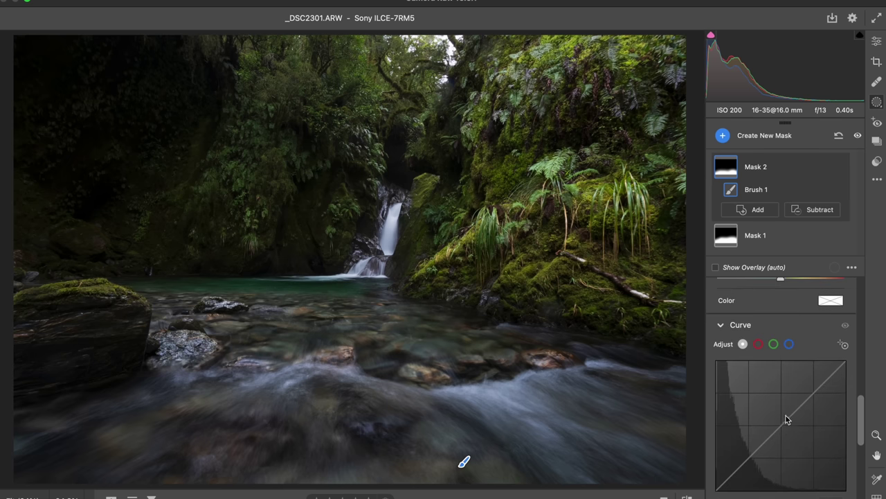
pyautogui.click(749, 457)
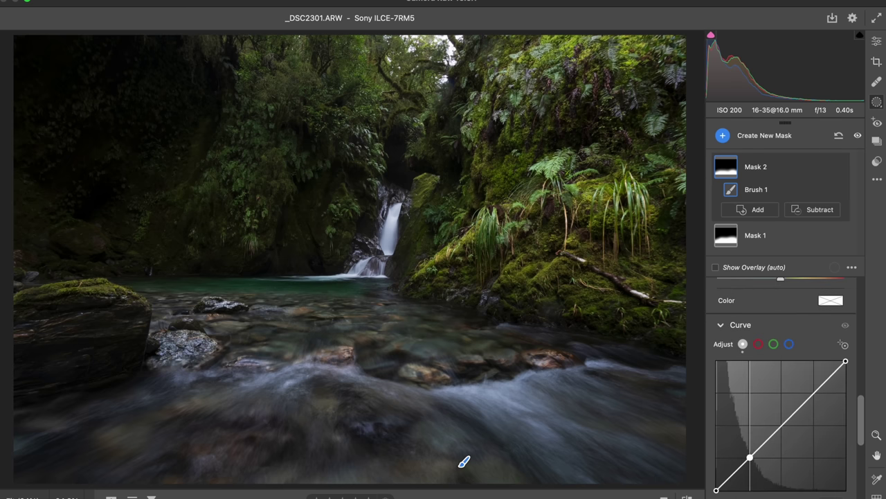
pyautogui.moveTo(750, 457); pyautogui.dragTo(750, 458)
pyautogui.moveTo(803, 408); pyautogui.dragTo(805, 404)
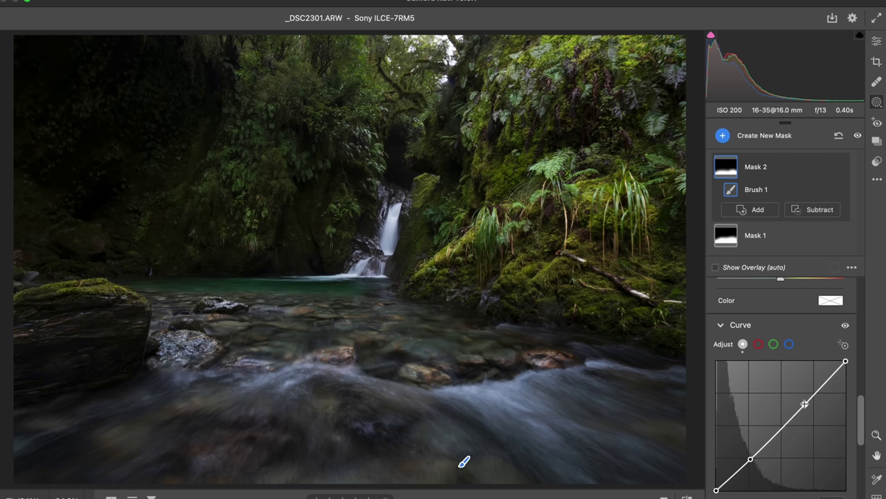
# - Compare the photo with and without all masks to judge the darkened foreground water
pyautogui.click(857, 136)
pyautogui.click(857, 136)
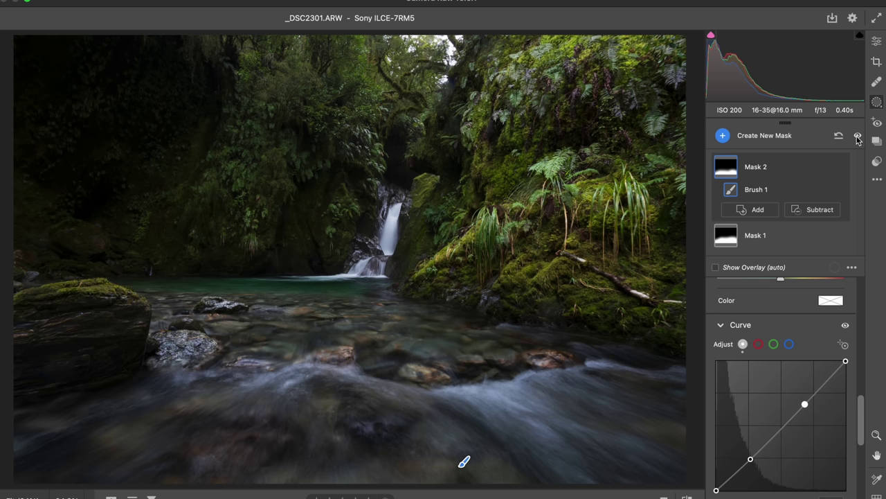
pyautogui.click(857, 136)
pyautogui.click(857, 136)
pyautogui.click(857, 137)
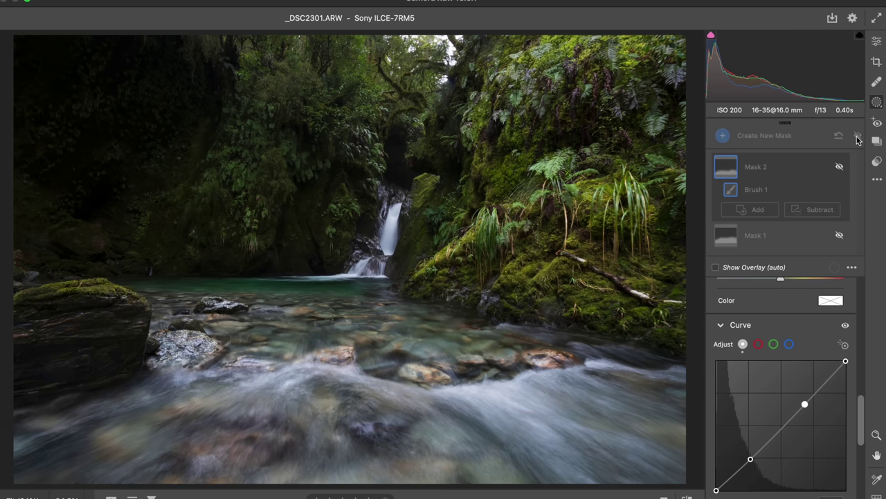
pyautogui.click(857, 137)
pyautogui.click(857, 137)
pyautogui.click(857, 136)
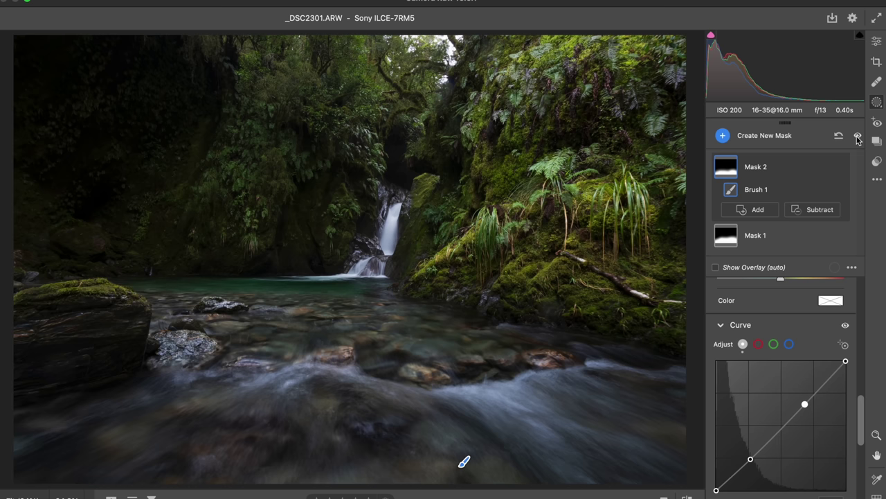
pyautogui.click(857, 137)
pyautogui.click(857, 137)
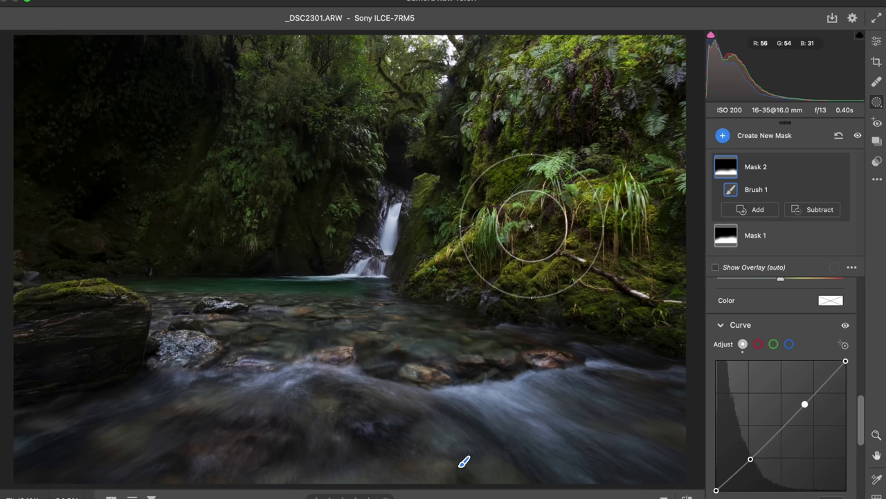
# - Paint a new soft brush mask over the cliff foliage around and above the waterfall, with Exposure at +0.45
pyautogui.press('k')
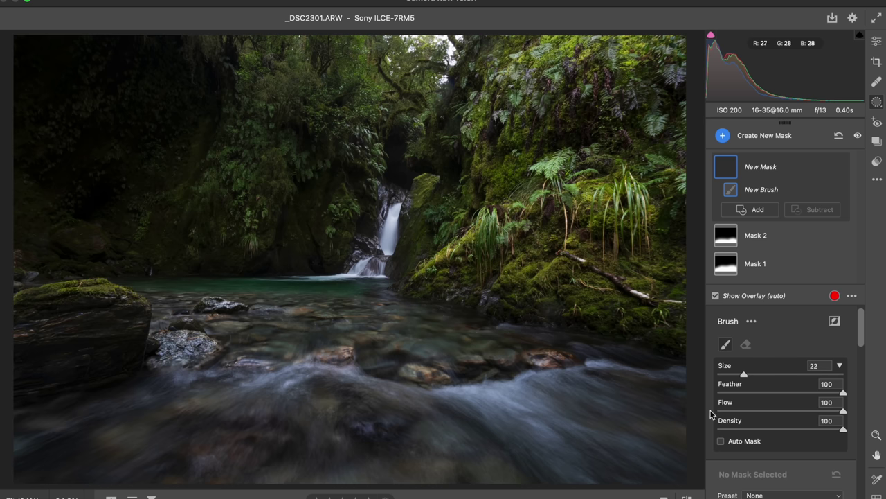
pyautogui.scroll(-10, 794, 459)
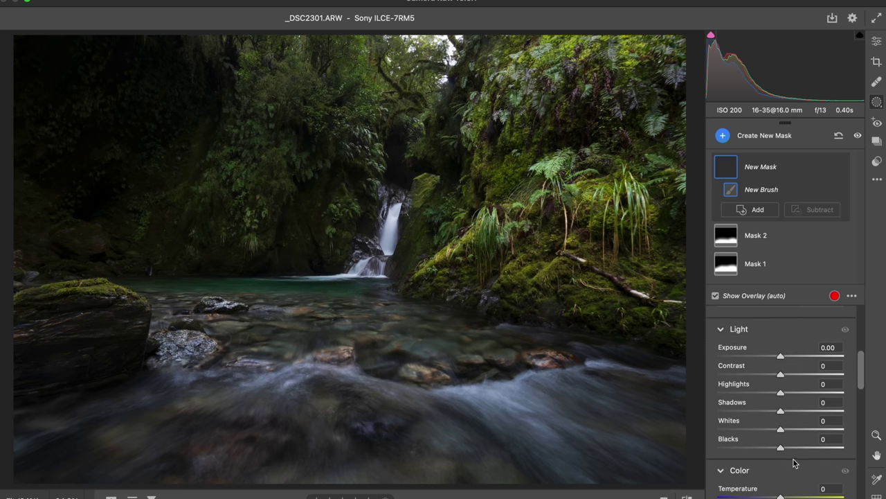
pyautogui.moveTo(781, 355); pyautogui.dragTo(786, 357)
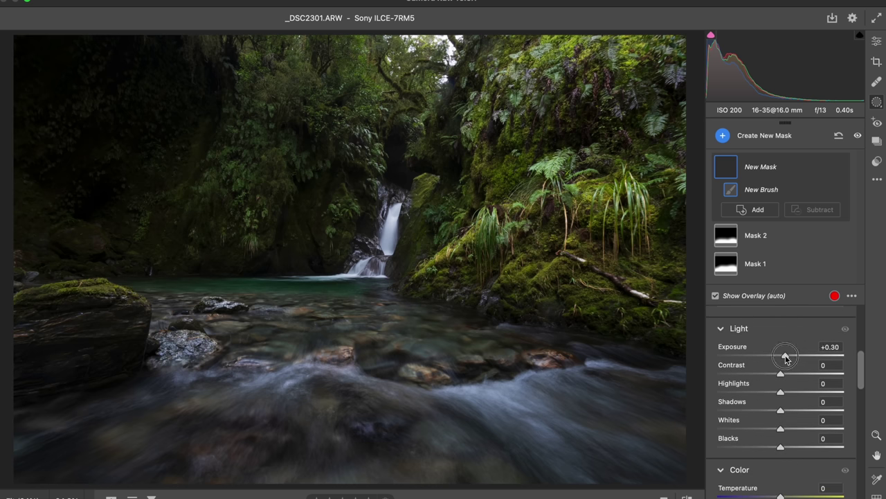
pyautogui.rightClick(348, 146)
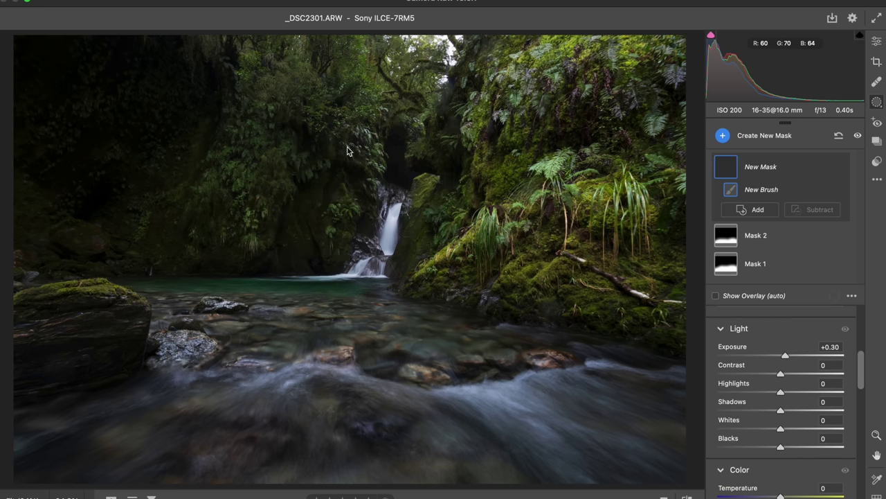
pyautogui.click(386, 39)
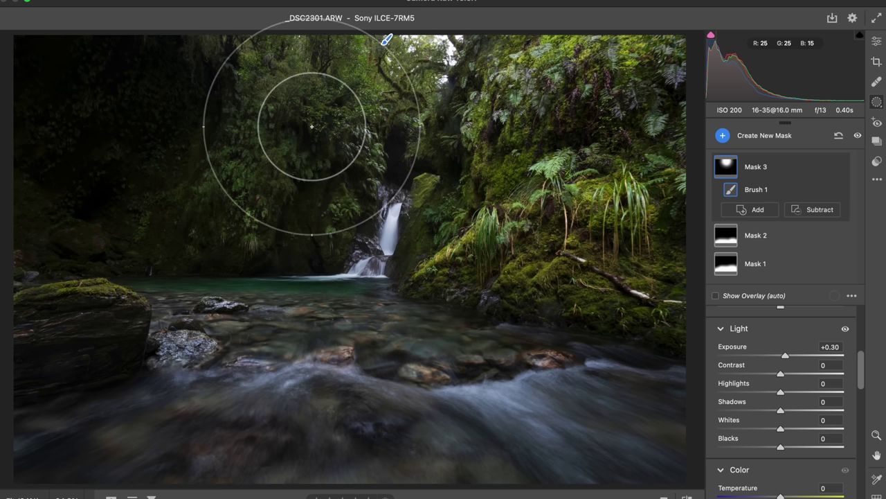
pyautogui.moveTo(210, 104)
pyautogui.mouseDown()
pyautogui.moveTo(231, 147)
pyautogui.moveTo(217, 191)
pyautogui.moveTo(350, 215)
pyautogui.mouseUp()
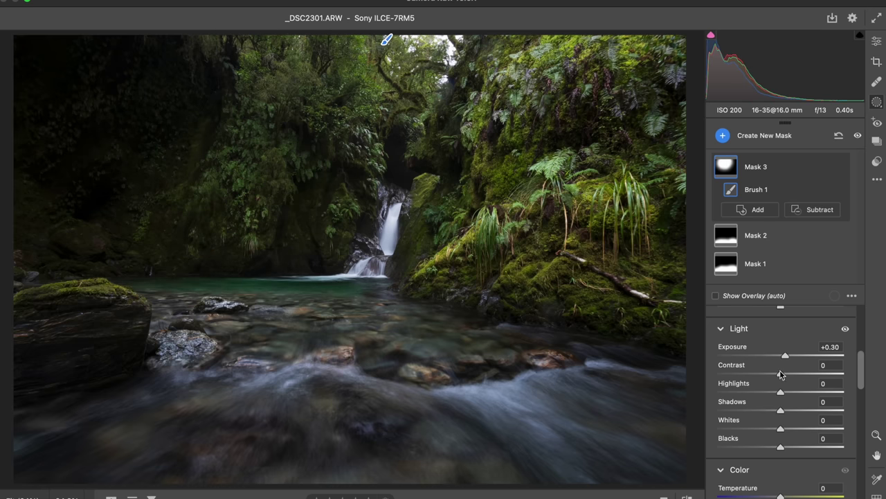
pyautogui.moveTo(787, 355); pyautogui.dragTo(787, 356)
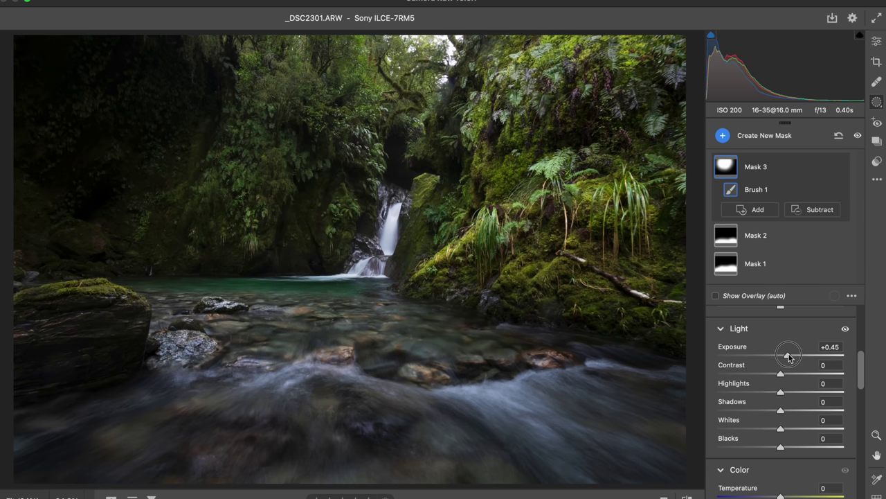
pyautogui.moveTo(788, 355); pyautogui.dragTo(788, 356)
# - Try a size 32 brush mask across the mossy bank, waterfall and cliff base, and delete it
pyautogui.press('k')
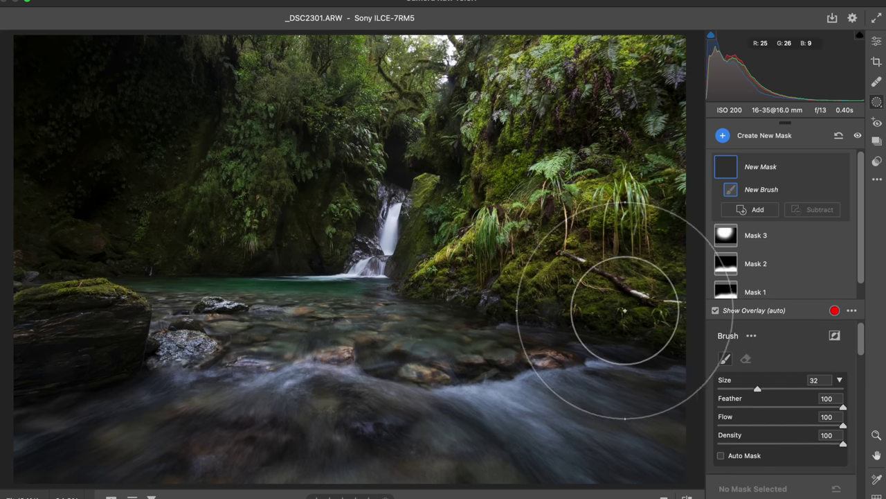
pyautogui.moveTo(603, 296)
pyautogui.mouseDown()
pyautogui.moveTo(547, 265)
pyautogui.moveTo(270, 240)
pyautogui.mouseUp()
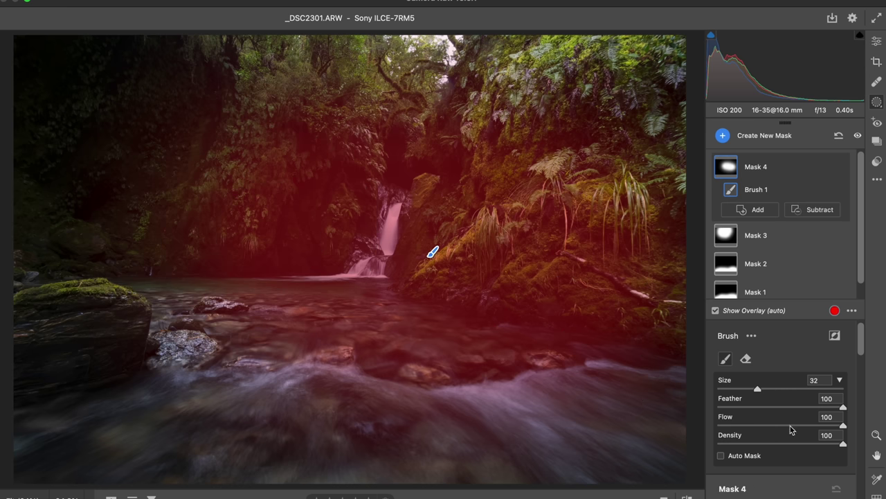
pyautogui.press('Delete')
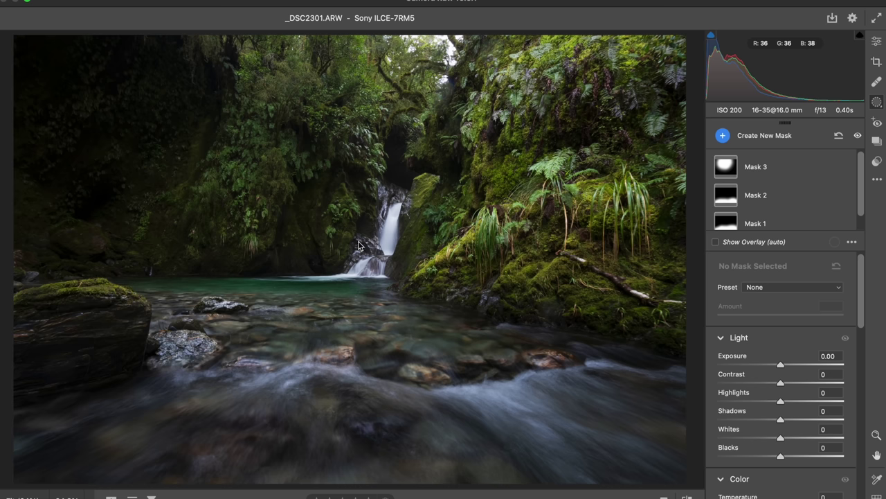
# - Paint a size 22 brush mask over the right-hand mossy bank with Exposure at -0.55, and further lower its Exposure and Highlights
pyautogui.press('k')
pyautogui.moveTo(406, 256); pyautogui.dragTo(394, 256)
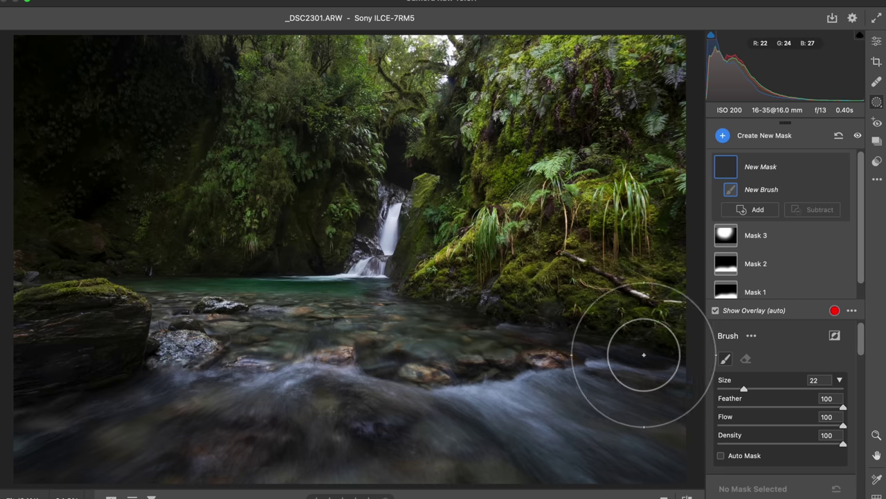
pyautogui.scroll(-5, 800, 428)
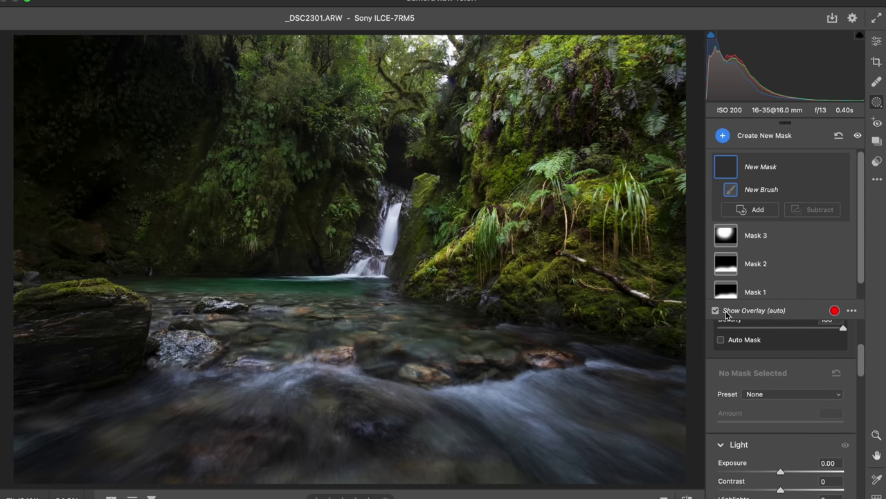
pyautogui.scroll(-3, 767, 469)
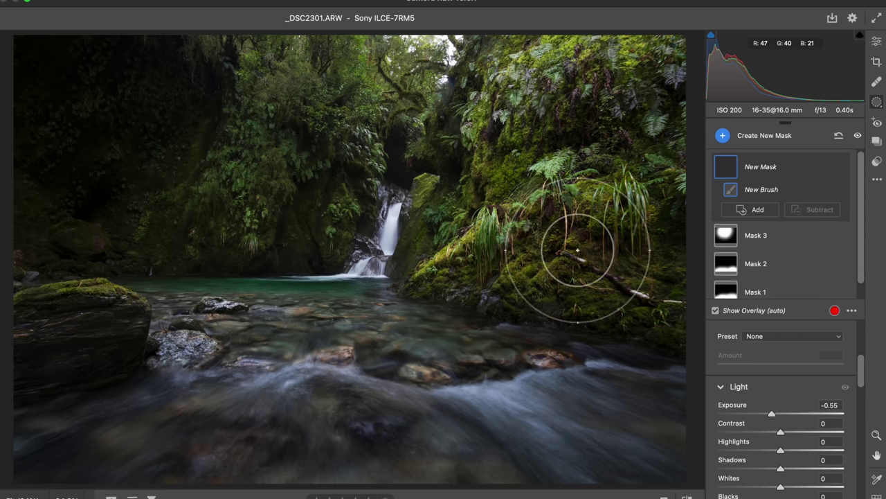
pyautogui.moveTo(608, 235)
pyautogui.mouseDown()
pyautogui.moveTo(629, 183)
pyautogui.moveTo(621, 151)
pyautogui.moveTo(630, 93)
pyautogui.moveTo(608, 81)
pyautogui.moveTo(610, 52)
pyautogui.moveTo(532, 35)
pyautogui.moveTo(628, 45)
pyautogui.moveTo(598, 66)
pyautogui.moveTo(595, 89)
pyautogui.moveTo(636, 158)
pyautogui.moveTo(581, 189)
pyautogui.moveTo(569, 267)
pyautogui.mouseUp()
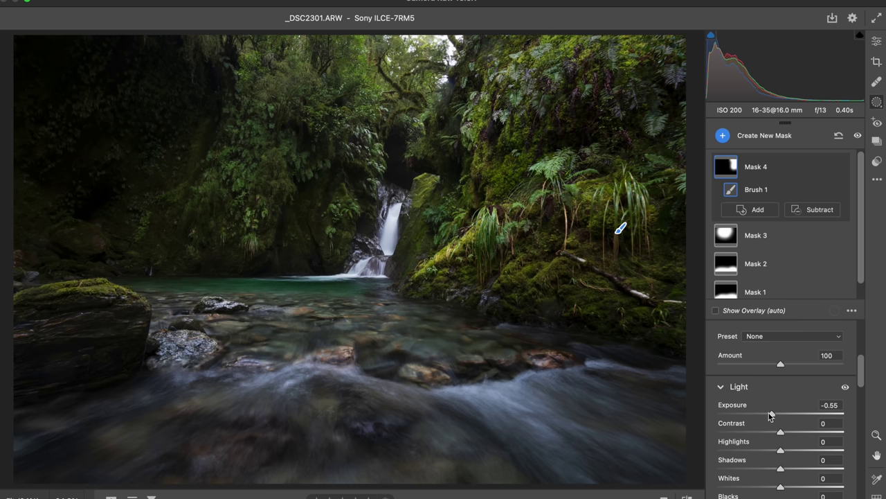
pyautogui.moveTo(771, 414); pyautogui.dragTo(767, 413)
pyautogui.moveTo(779, 450); pyautogui.dragTo(772, 452)
# - Paint a new brush mask over the left cliff foliage and the mossy bank's lower edge with Highlights +48 and Whites +37
pyautogui.press('k')
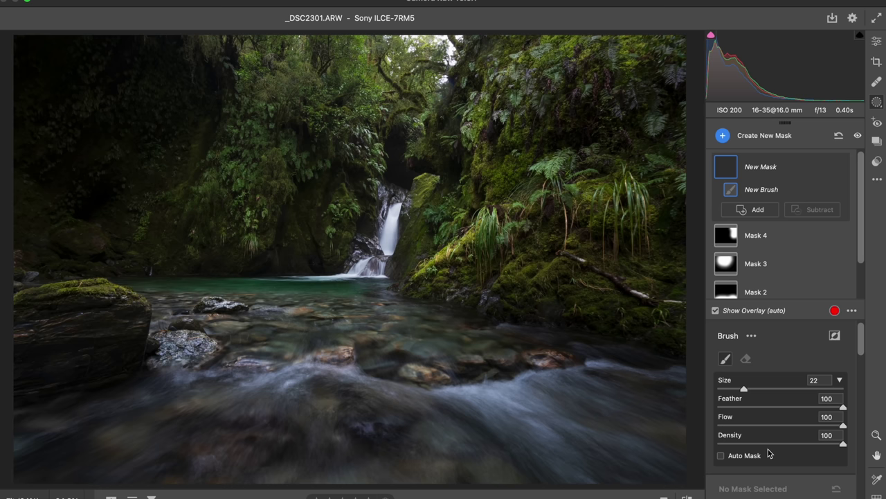
pyautogui.click(876, 42)
pyautogui.click(282, 170)
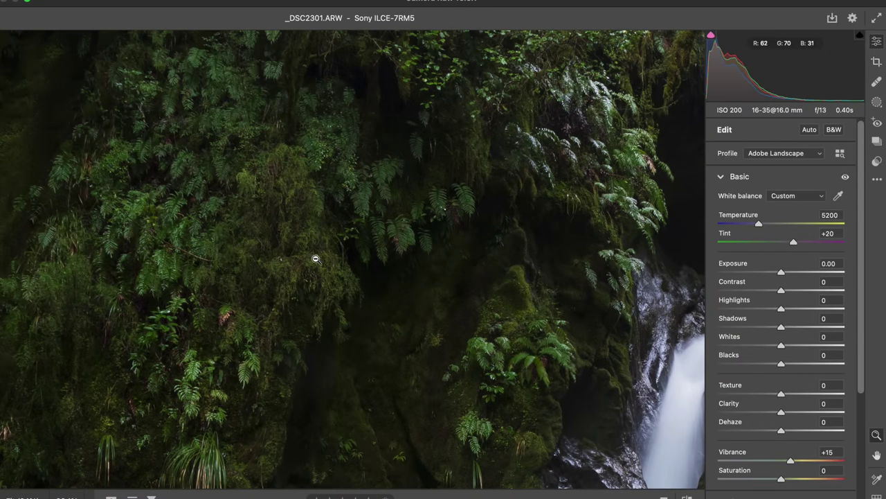
pyautogui.moveTo(316, 259); pyautogui.dragTo(329, 259)
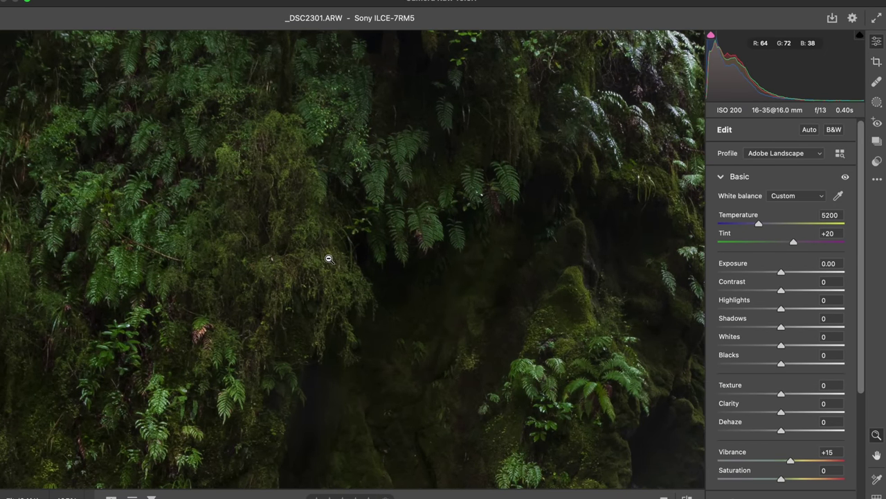
pyautogui.click(444, 293)
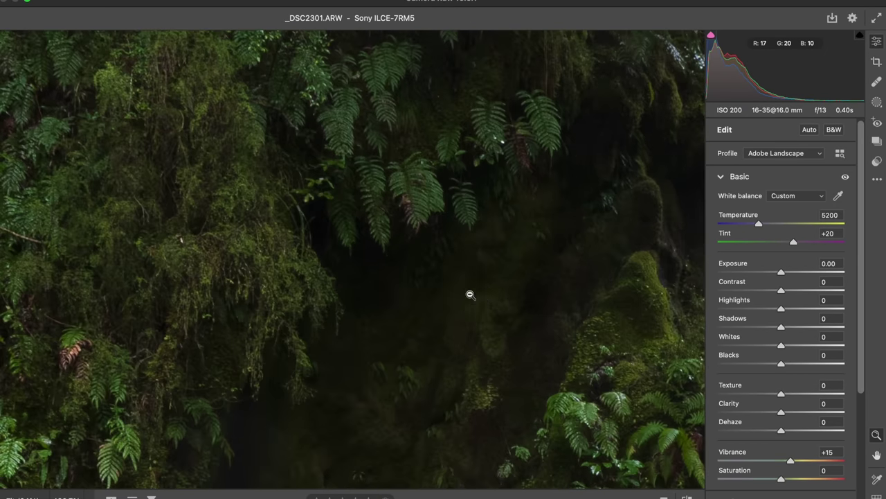
pyautogui.keyDown('alt'); pyautogui.click(444, 322); pyautogui.keyUp('alt')
pyautogui.press('k')
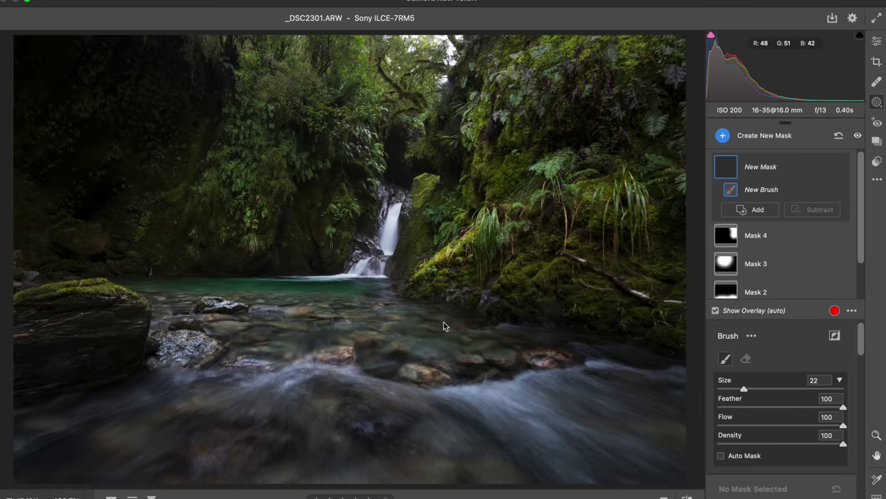
pyautogui.scroll(-4, 824, 457)
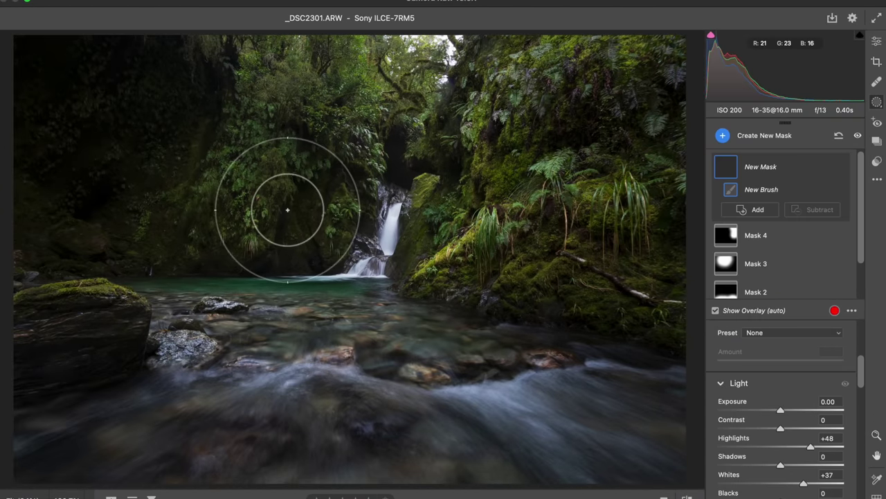
pyautogui.moveTo(287, 209); pyautogui.dragTo(277, 210)
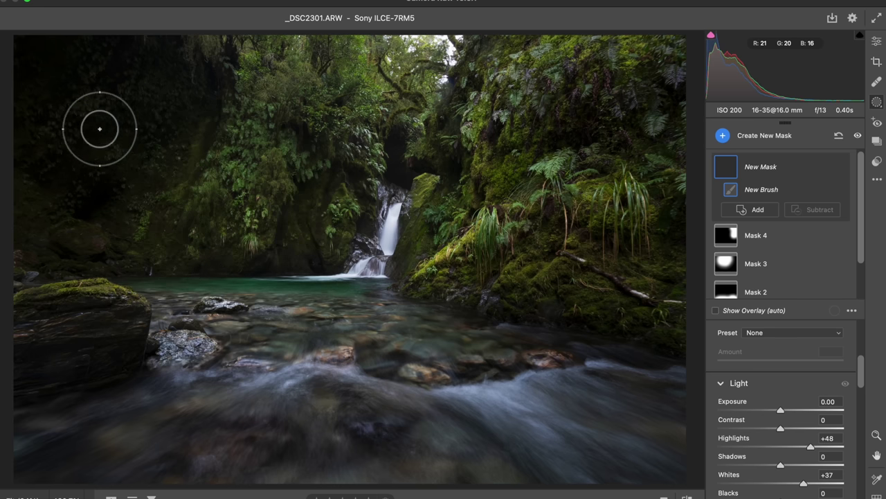
pyautogui.moveTo(161, 242)
pyautogui.mouseDown()
pyautogui.moveTo(224, 253)
pyautogui.moveTo(229, 263)
pyautogui.mouseUp()
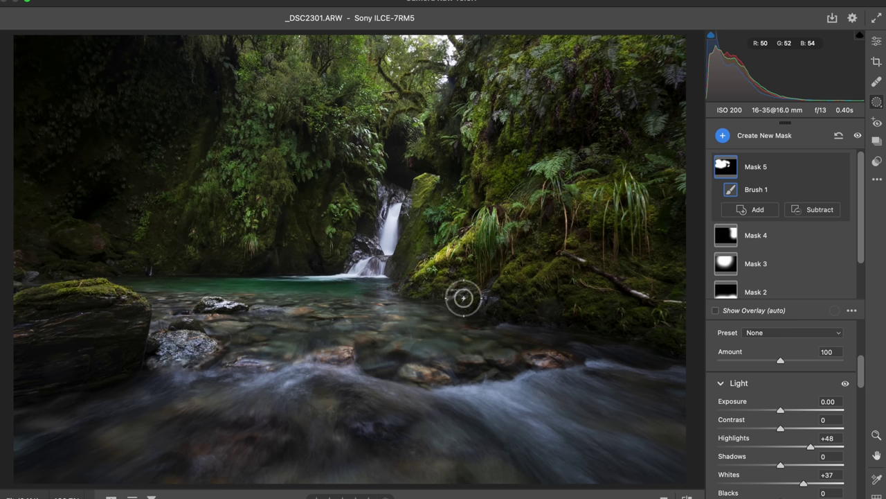
pyautogui.moveTo(464, 297); pyautogui.dragTo(484, 293)
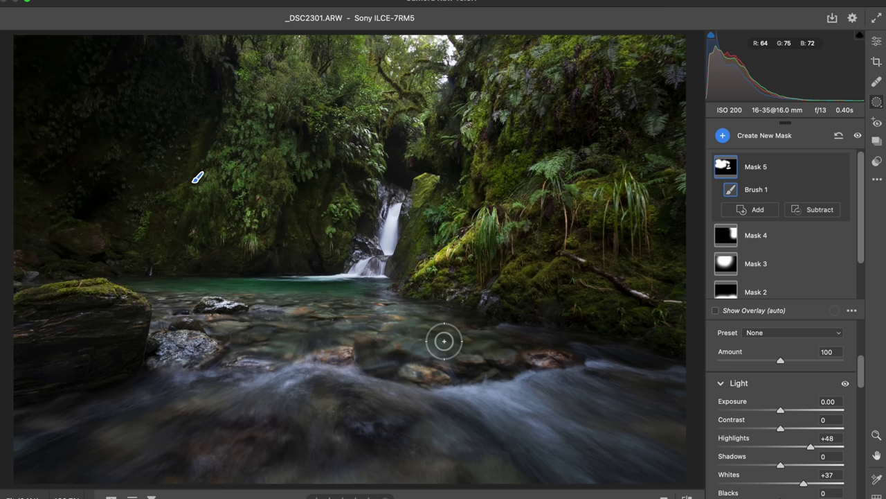
# - Paint a small new brush mask in the dark recess above the waterfall with Shadows +15 and Blacks +15
pyautogui.press('k')
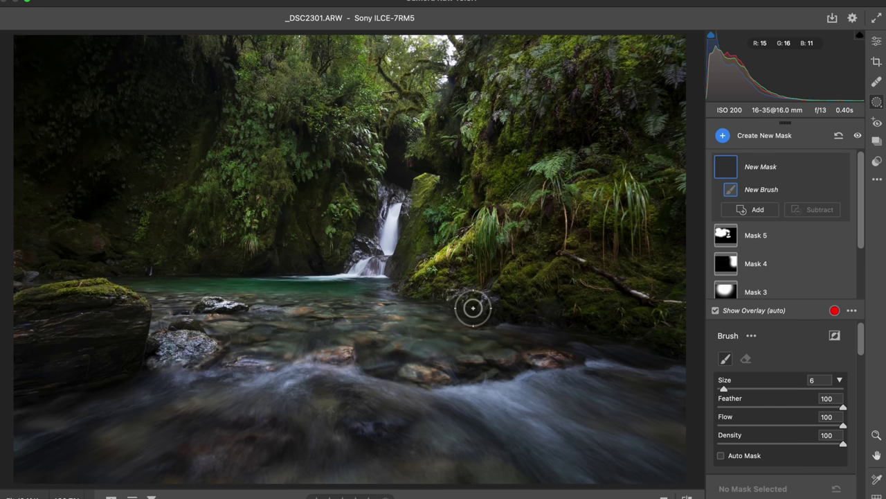
pyautogui.moveTo(472, 309); pyautogui.dragTo(485, 309)
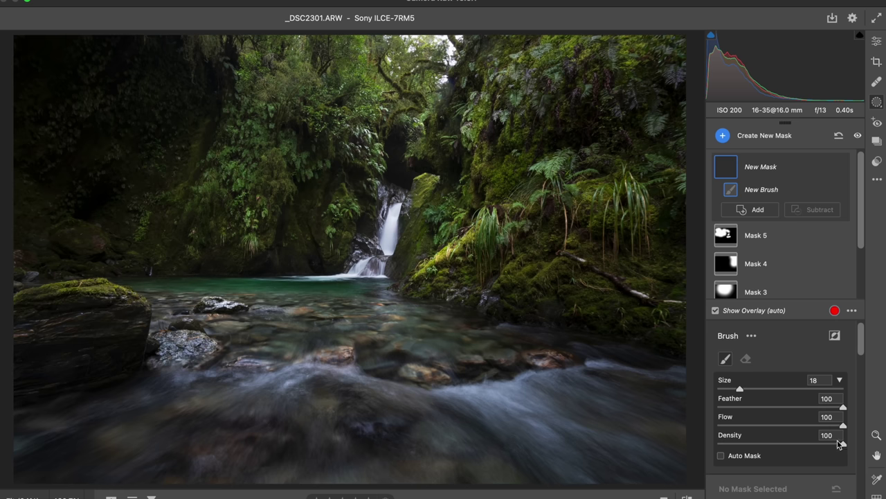
pyautogui.scroll(-6, 780, 433)
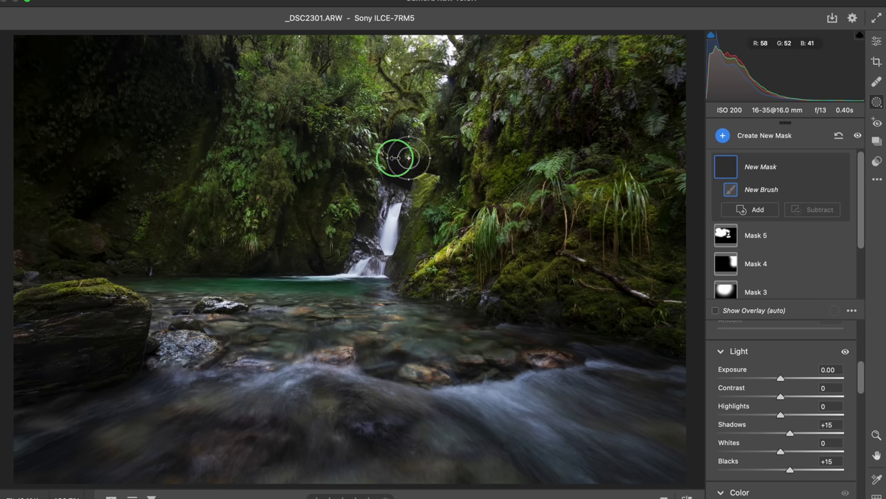
pyautogui.moveTo(394, 151)
pyautogui.mouseDown()
pyautogui.moveTo(402, 176)
pyautogui.moveTo(392, 142)
pyautogui.moveTo(402, 139)
pyautogui.mouseUp()
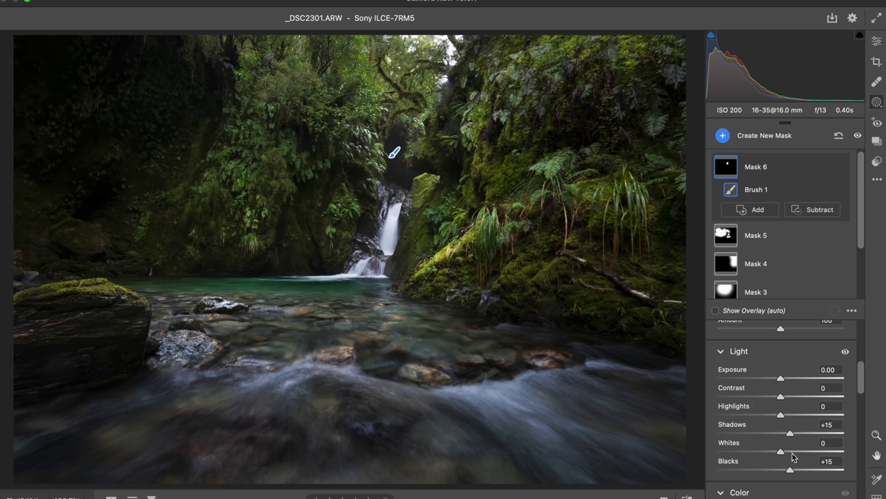
pyautogui.moveTo(794, 472); pyautogui.dragTo(792, 472)
# - Paint another brush mask around the gap above the waterfall with Shadows +8 and Blacks +8
pyautogui.press('k')
pyautogui.scroll(-5, 790, 455)
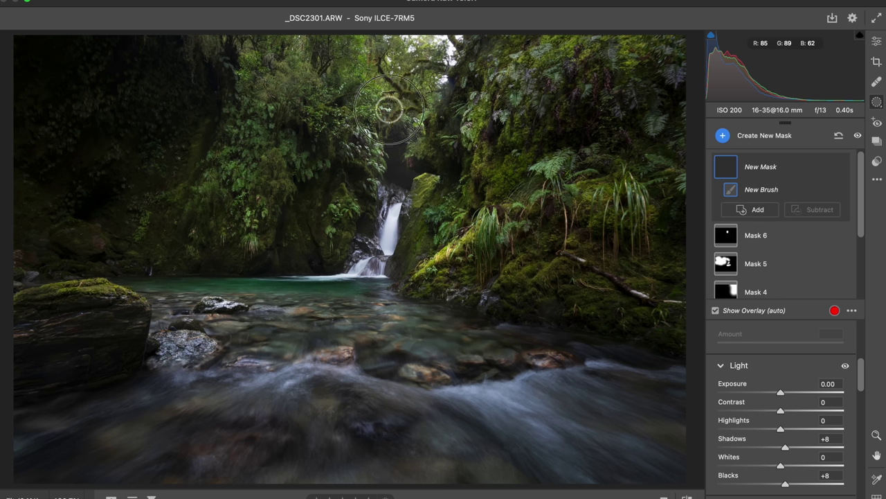
pyautogui.moveTo(377, 169)
pyautogui.mouseDown()
pyautogui.moveTo(348, 175)
pyautogui.moveTo(364, 186)
pyautogui.moveTo(369, 220)
pyautogui.moveTo(360, 191)
pyautogui.mouseUp()
pyautogui.moveTo(431, 170); pyautogui.dragTo(445, 176)
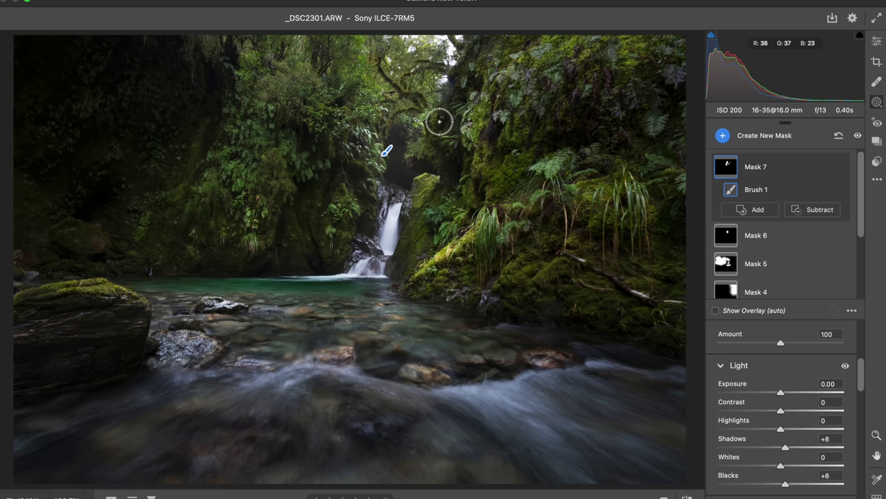
# - Extend the Shadows +8, Blacks +8 brush mask around the waterfall, along the cliff's base and the mossy bank's waterline
pyautogui.moveTo(428, 184); pyautogui.dragTo(422, 187)
pyautogui.moveTo(404, 196); pyautogui.dragTo(384, 200)
pyautogui.moveTo(373, 265)
pyautogui.mouseDown()
pyautogui.moveTo(320, 267)
pyautogui.moveTo(301, 254)
pyautogui.moveTo(253, 266)
pyautogui.mouseUp()
pyautogui.press('[')
pyautogui.press('[')
pyautogui.press('[')
pyautogui.press('[')
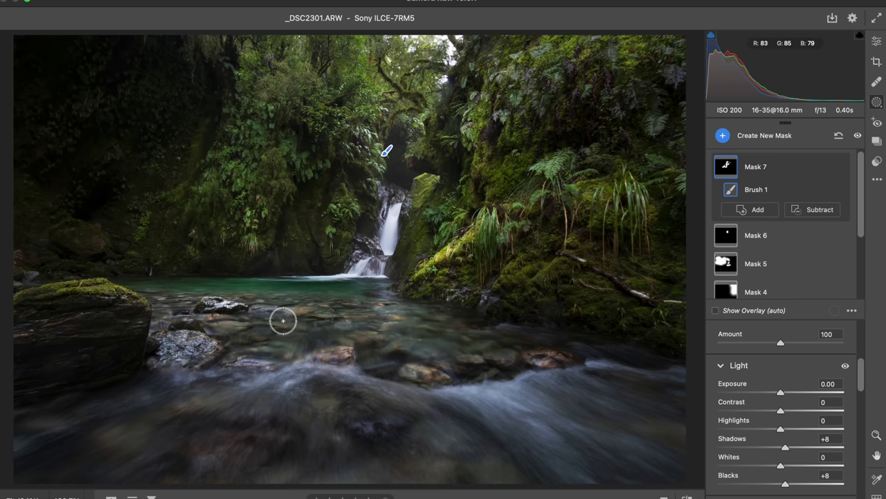
pyautogui.press(']')
pyautogui.press(']')
pyautogui.press(']')
pyautogui.press(']')
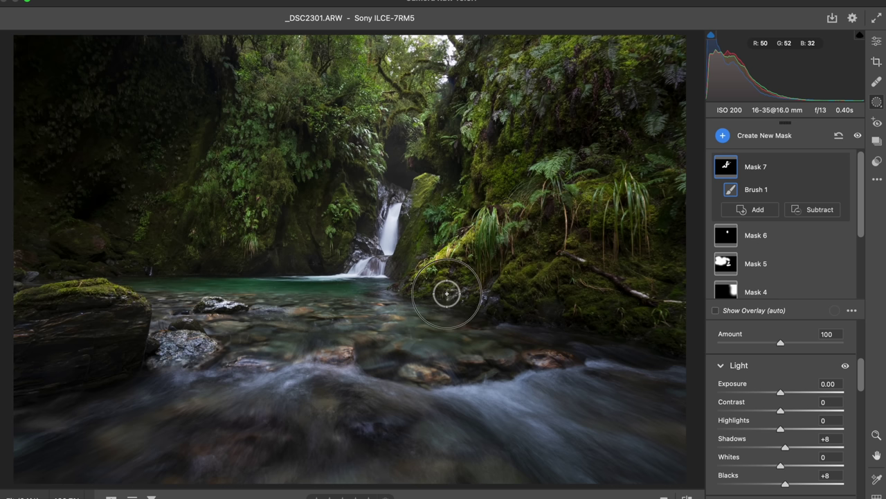
pyautogui.moveTo(450, 282)
pyautogui.mouseDown()
pyautogui.moveTo(439, 267)
pyautogui.moveTo(409, 286)
pyautogui.mouseUp()
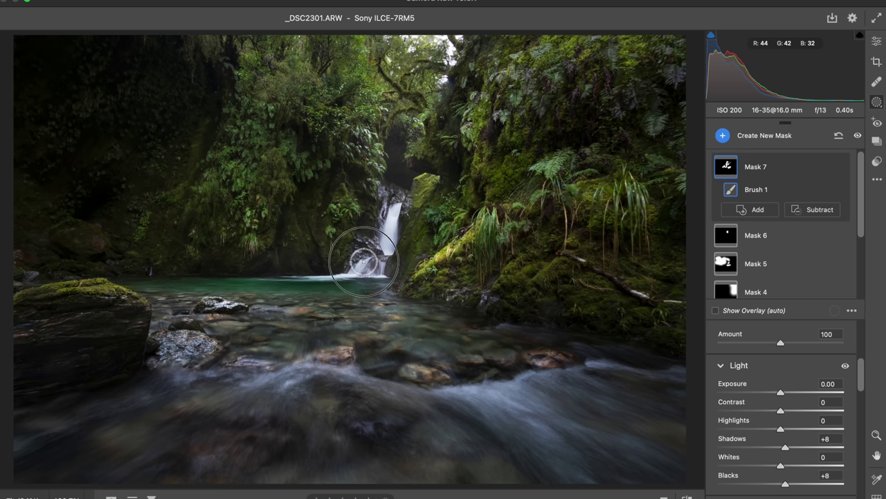
# - Paint a new brush mask over the foliage and gap above the waterfall with Dehaze -17, and lower its Dehaze to -23
pyautogui.press('k')
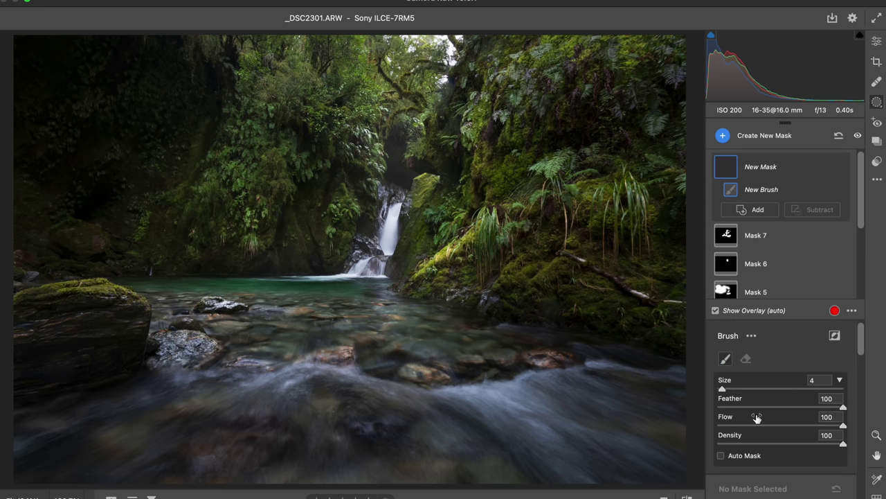
pyautogui.scroll(-10, 757, 417)
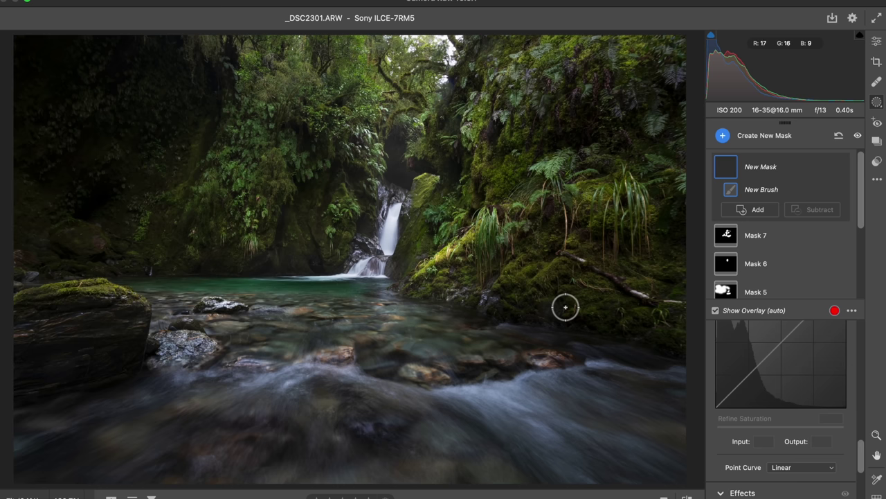
pyautogui.scroll(-5, 808, 438)
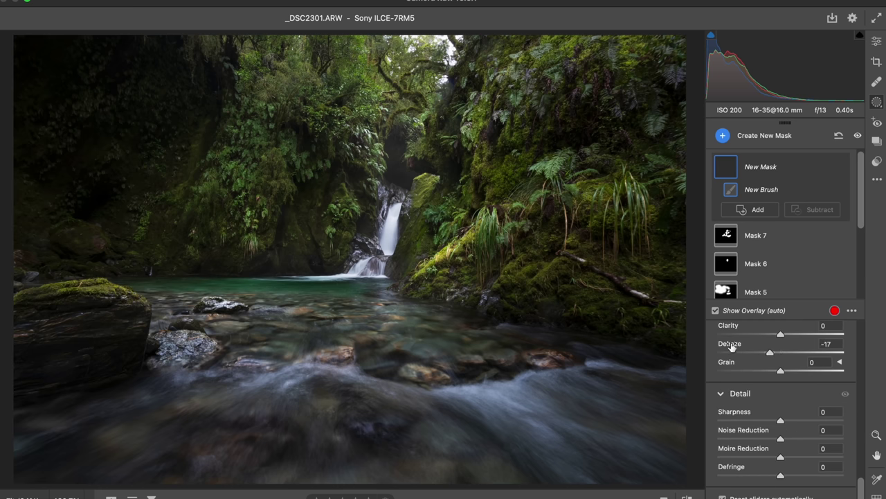
pyautogui.moveTo(498, 291); pyautogui.dragTo(518, 291)
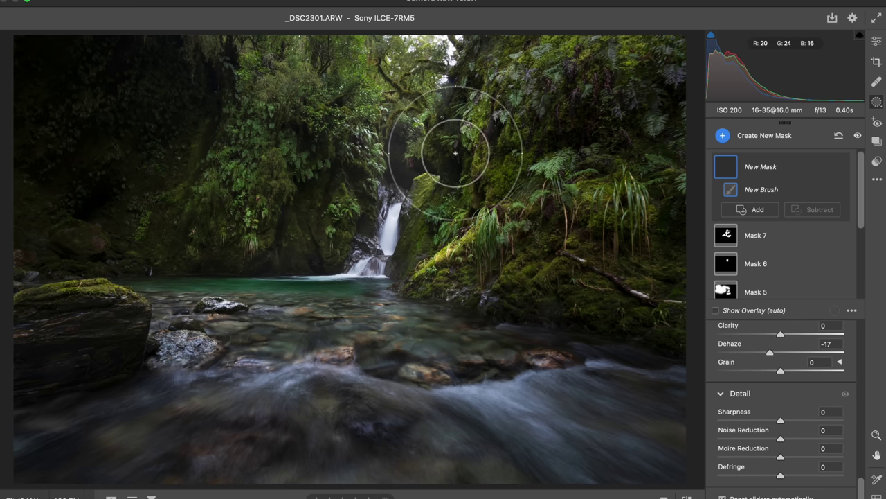
pyautogui.moveTo(435, 111); pyautogui.dragTo(405, 117)
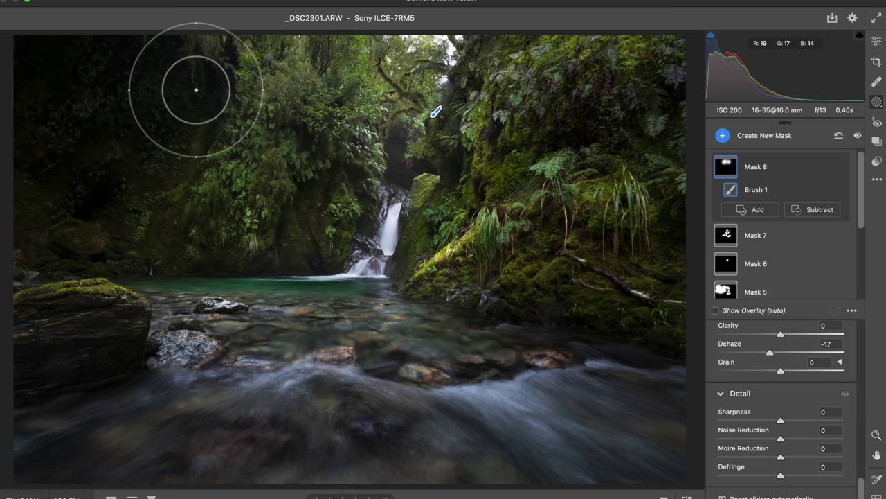
pyautogui.click(388, 186)
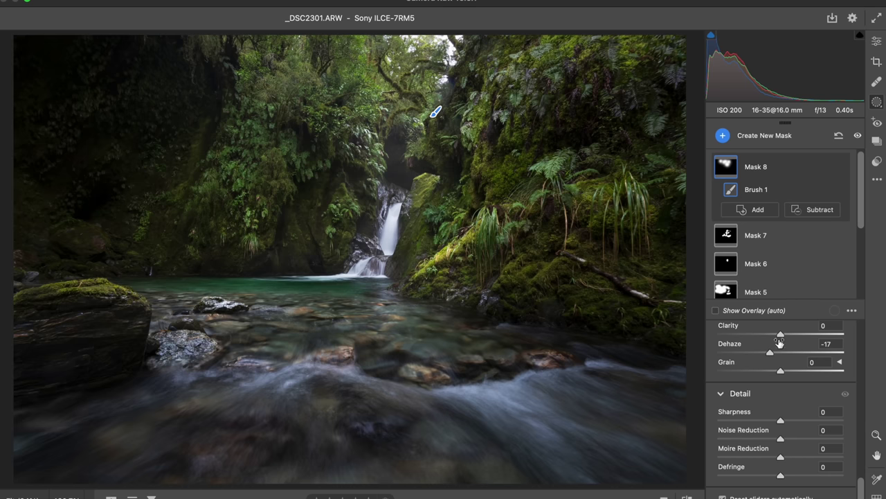
pyautogui.moveTo(770, 355); pyautogui.dragTo(770, 355)
pyautogui.moveTo(769, 351); pyautogui.dragTo(767, 353)
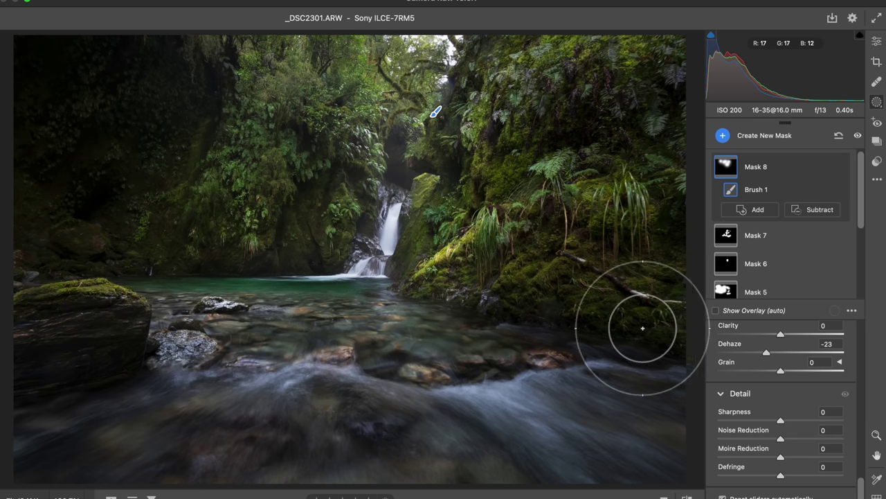
# - Paint a new brush mask over the fallen branch, lower mossy bank and ferns beside the falls with Highlights +30 and Whites +39
pyautogui.press('k')
pyautogui.scroll(-5, 780, 428)
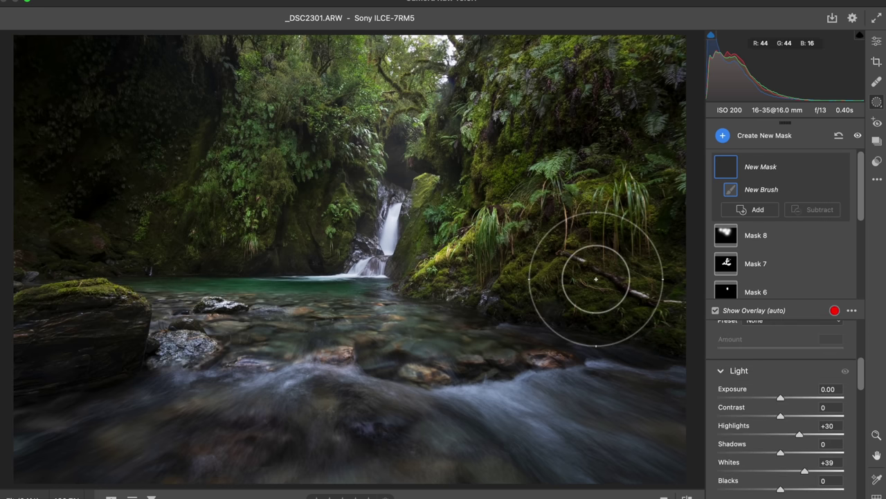
pyautogui.moveTo(597, 280); pyautogui.dragTo(583, 279)
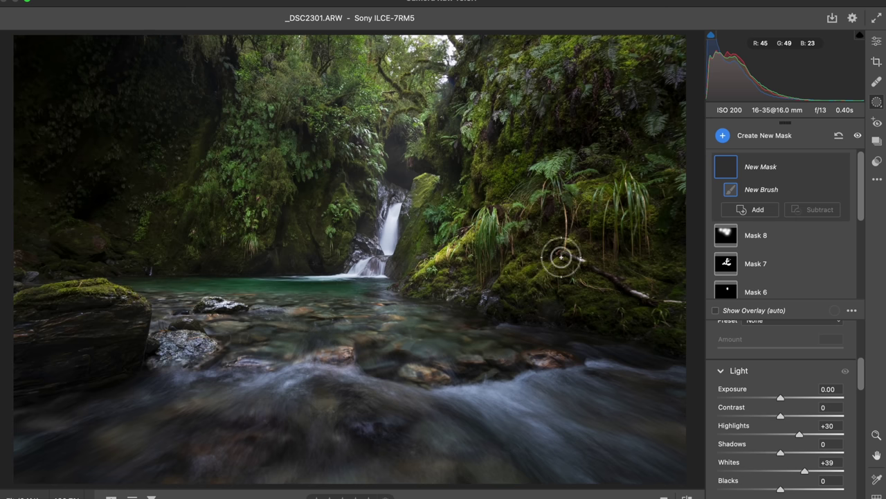
pyautogui.moveTo(635, 288)
pyautogui.mouseDown()
pyautogui.moveTo(599, 301)
pyautogui.moveTo(624, 309)
pyautogui.moveTo(508, 315)
pyautogui.mouseUp()
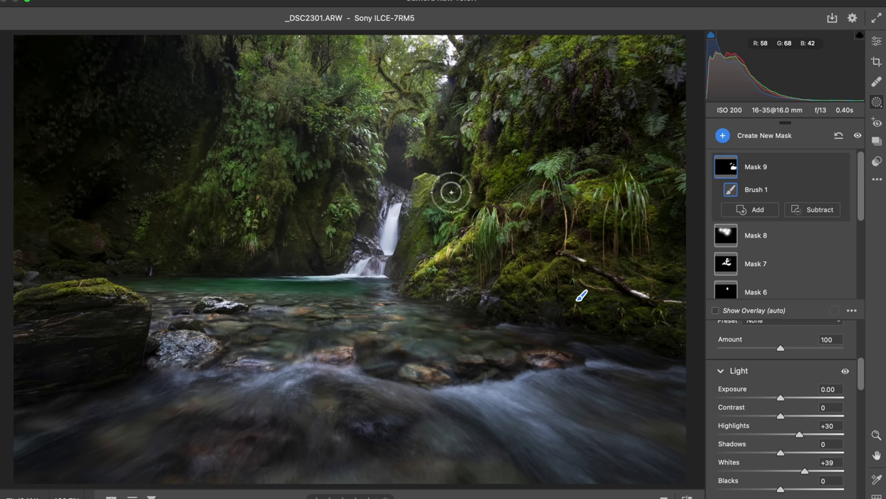
pyautogui.moveTo(452, 192); pyautogui.dragTo(447, 188)
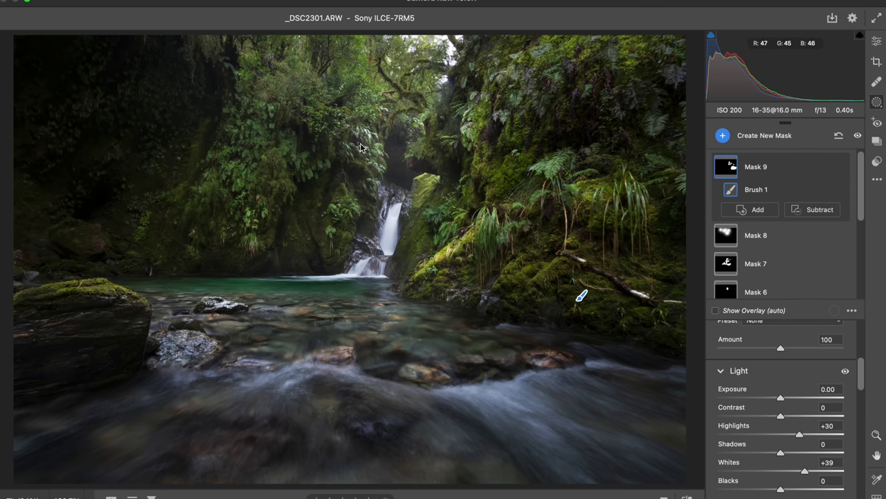
# - Paint a small new brush mask over the bright wet rocks in the left of the stream with Highlights -42
pyautogui.press('k')
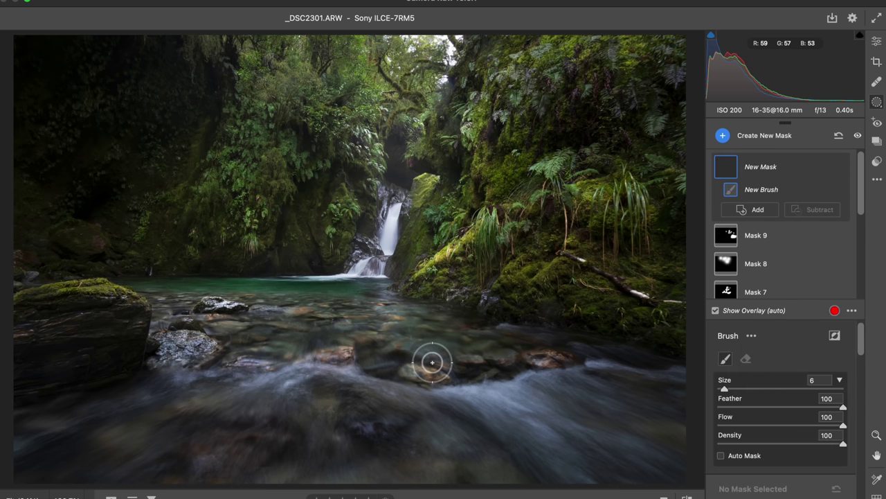
pyautogui.scroll(-5, 759, 466)
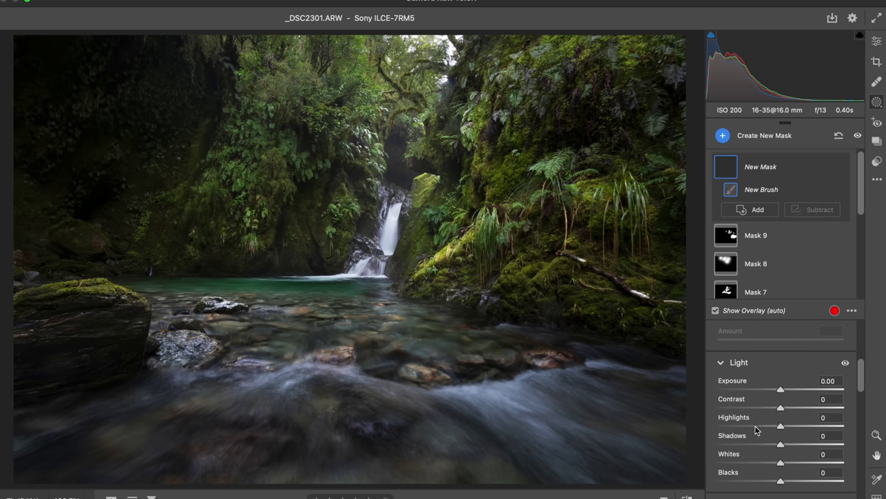
pyautogui.click(755, 425)
pyautogui.press('y')
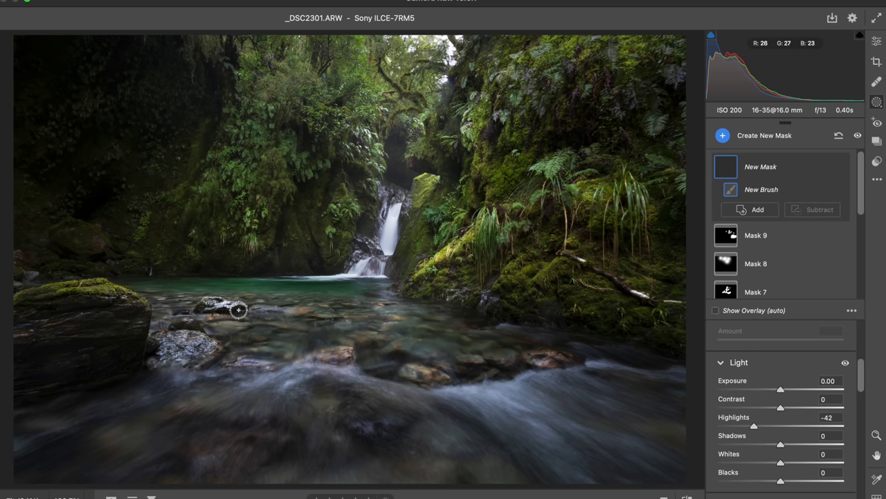
pyautogui.moveTo(238, 310)
pyautogui.mouseDown()
pyautogui.moveTo(210, 309)
pyautogui.moveTo(222, 308)
pyautogui.mouseUp()
pyautogui.moveTo(188, 348)
pyautogui.mouseDown()
pyautogui.moveTo(172, 345)
pyautogui.moveTo(202, 352)
pyautogui.moveTo(200, 340)
pyautogui.moveTo(221, 329)
pyautogui.mouseUp()
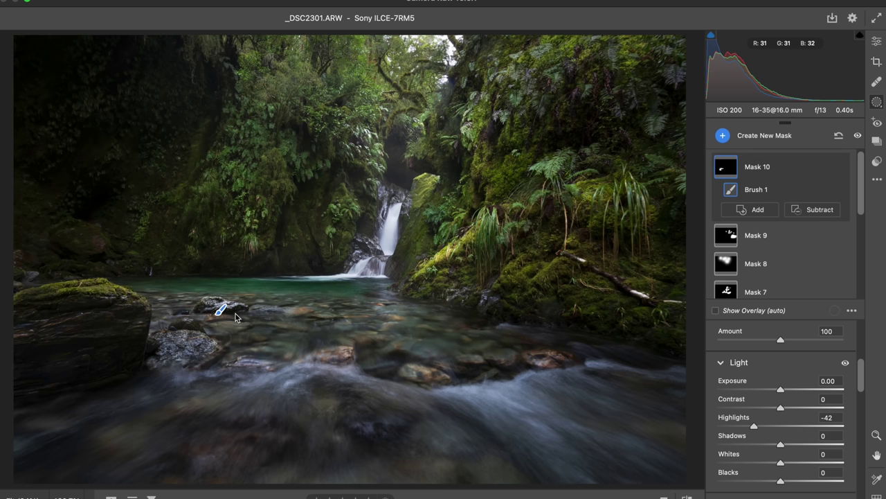
# - Paint a new brush mask over the submerged stones across the clear pool with Whites +35
pyautogui.press('k')
pyautogui.scroll(-5, 762, 419)
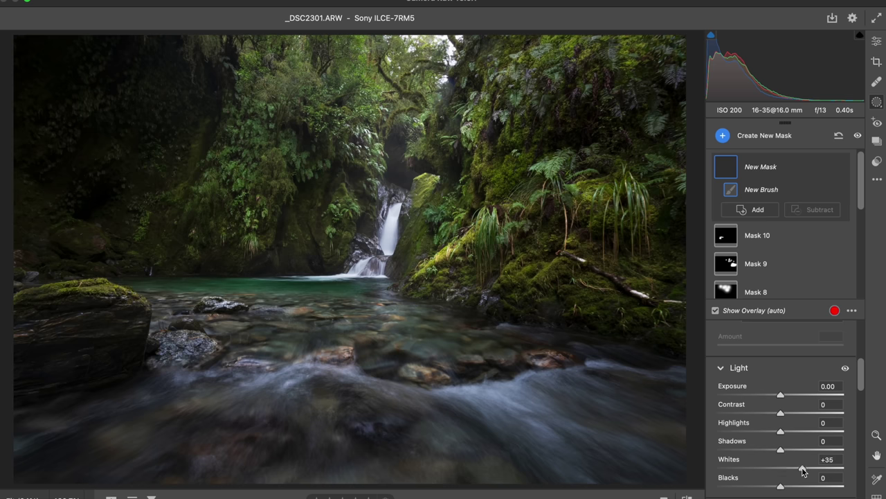
pyautogui.press(']')
pyautogui.press(']')
pyautogui.press(']')
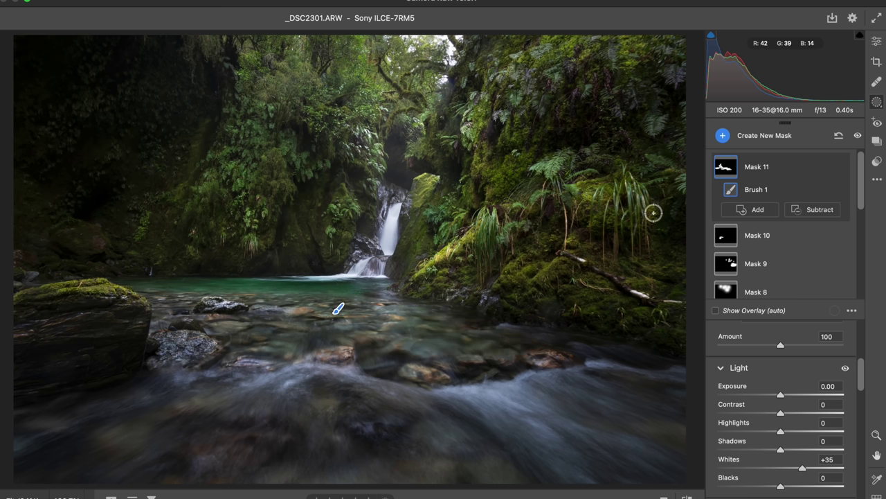
# - Rotate the photo by -0.50 degrees, crop its edges slightly tighter and reposition it within the frame
pyautogui.click(876, 61)
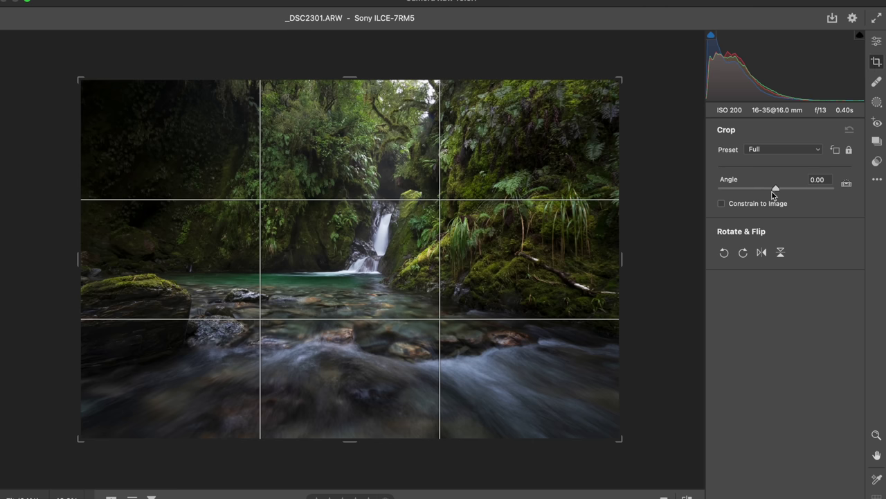
pyautogui.moveTo(773, 194); pyautogui.dragTo(775, 191)
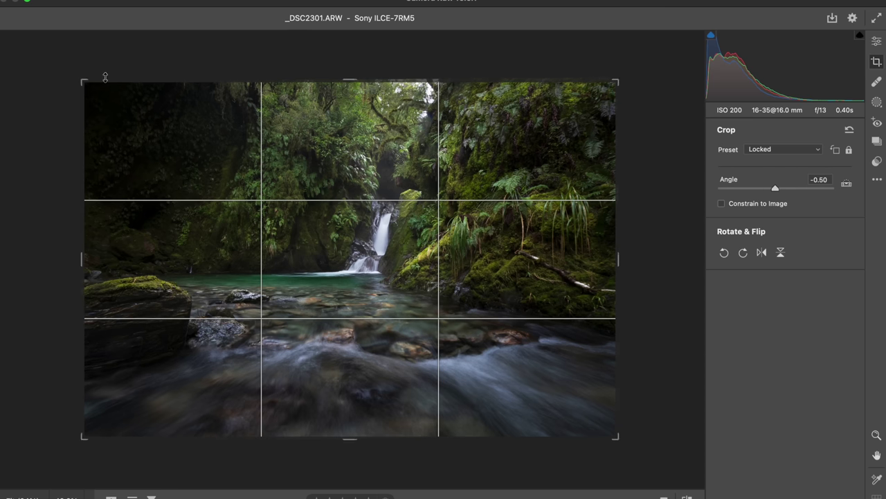
pyautogui.moveTo(87, 83); pyautogui.dragTo(97, 89)
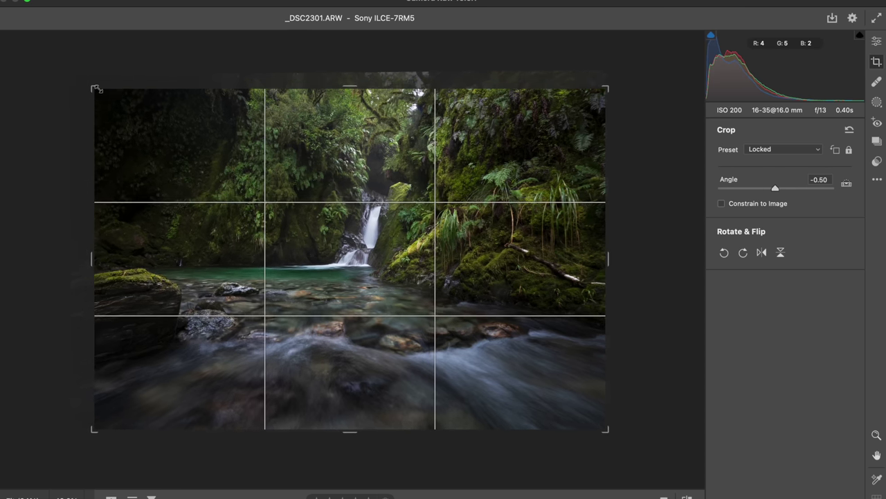
pyautogui.moveTo(365, 218); pyautogui.dragTo(374, 220)
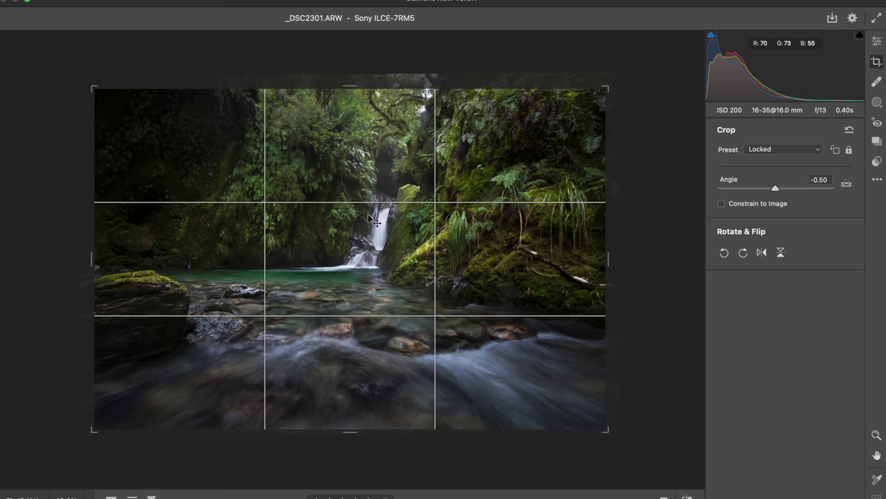
pyautogui.click(877, 41)
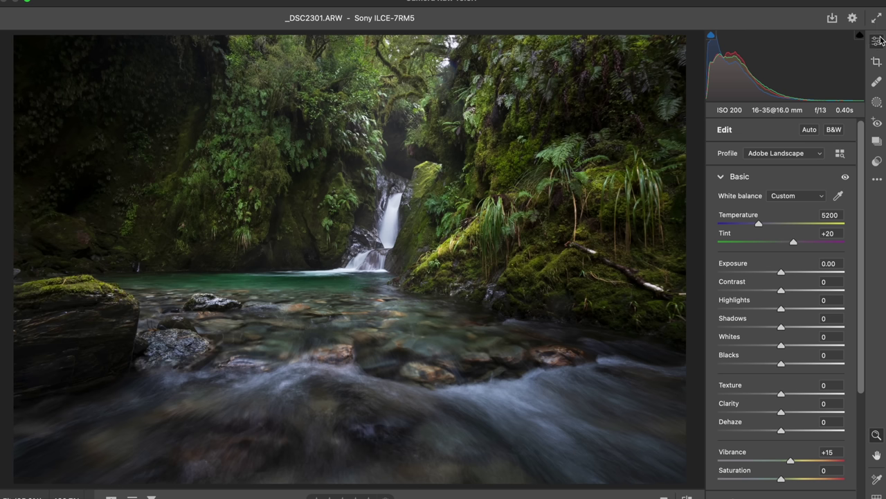
# - Compare the original photo with the edited version
pyautogui.press('\\')
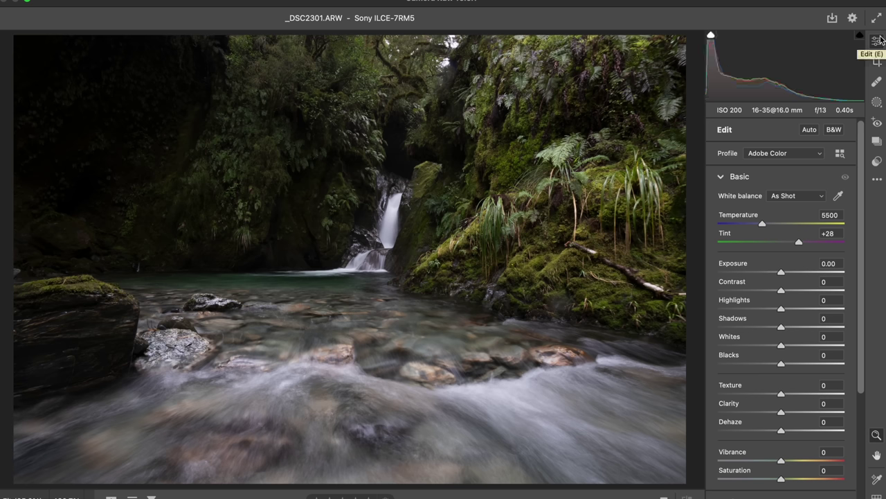
pyautogui.press('\\')
pyautogui.press('\\')
pyautogui.press('\\')
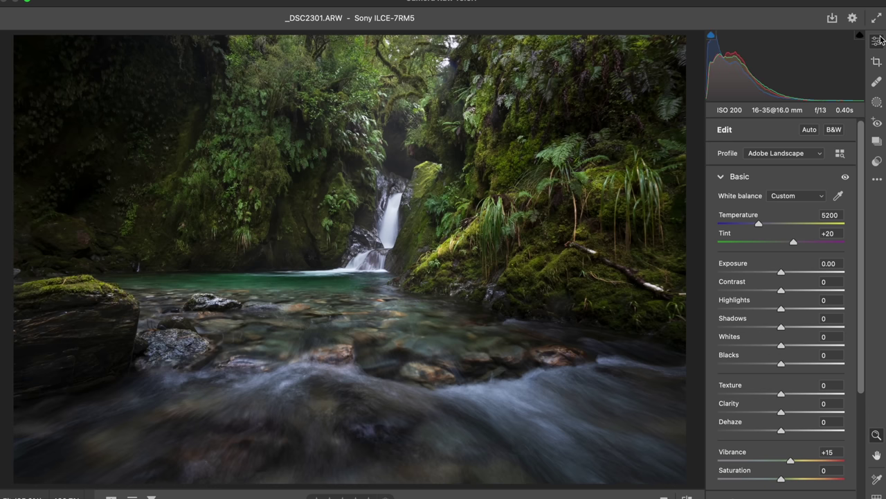
# - Paint a size 17 brush mask over the dark upper-left cliff with Shadows +17 and Whites +10
pyautogui.press('k')
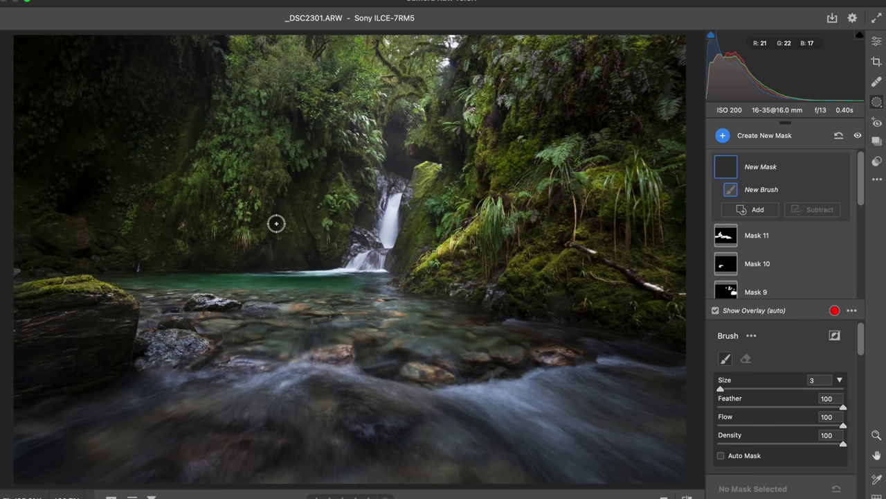
pyautogui.moveTo(277, 224); pyautogui.dragTo(294, 223)
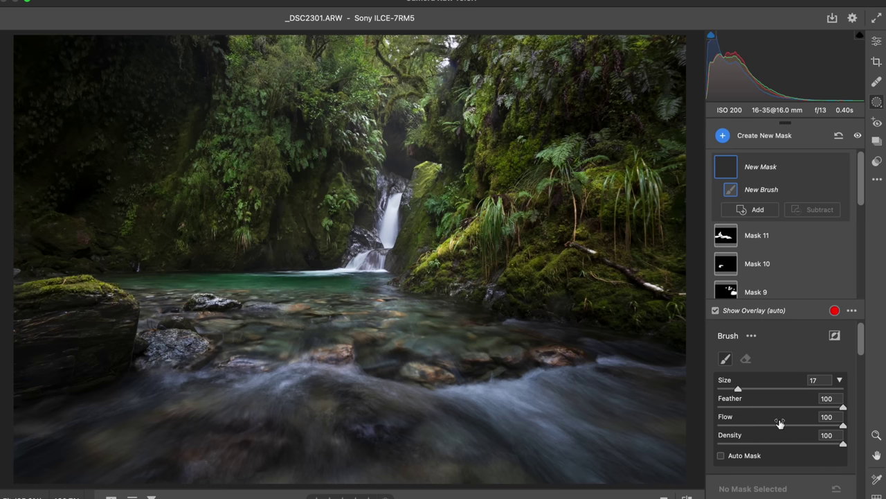
pyautogui.scroll(-5, 779, 422)
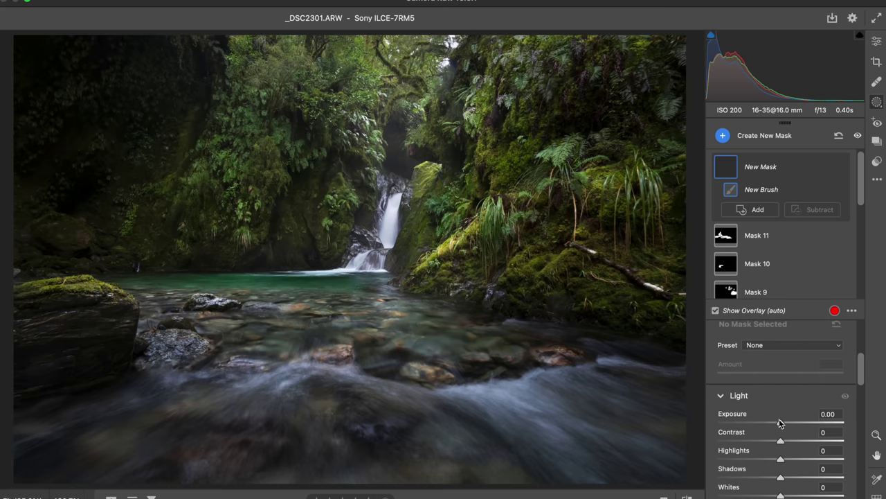
pyautogui.scroll(-2, 790, 491)
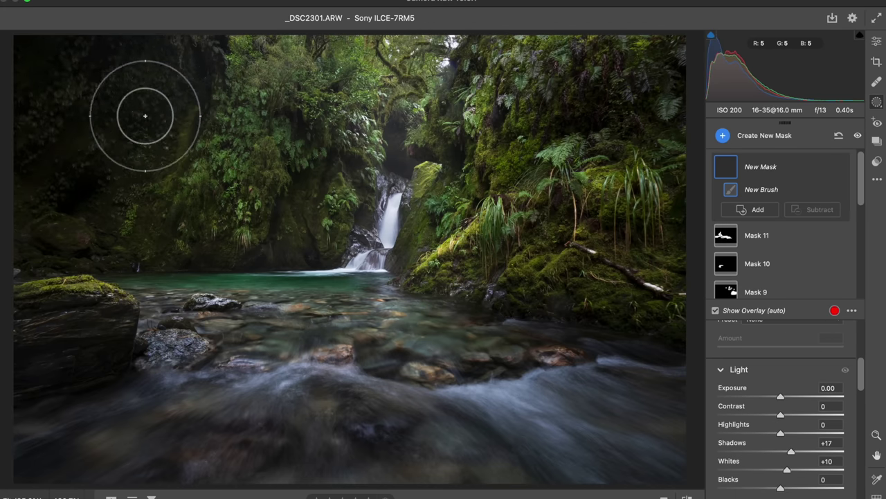
pyautogui.moveTo(42, 154); pyautogui.dragTo(66, 168)
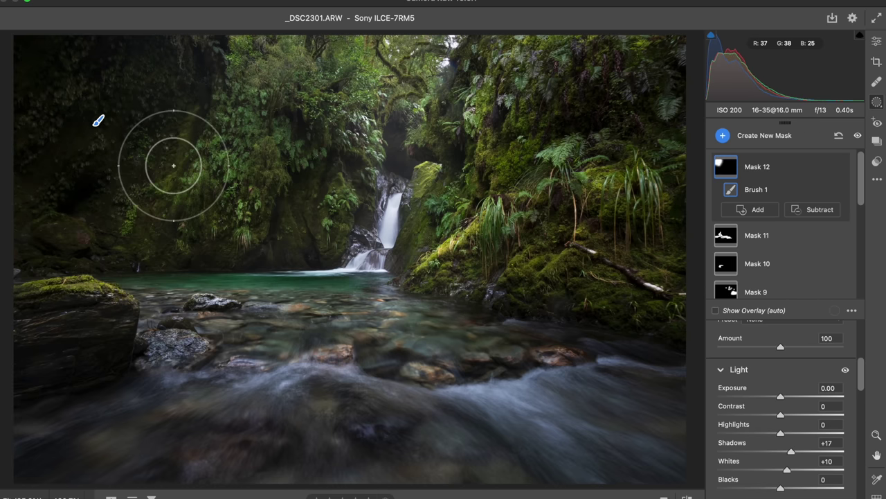
# - Paint a new size 45 brush mask over the canopy above the waterfall with Exposure +0.30 and Dehaze -14
pyautogui.press('k')
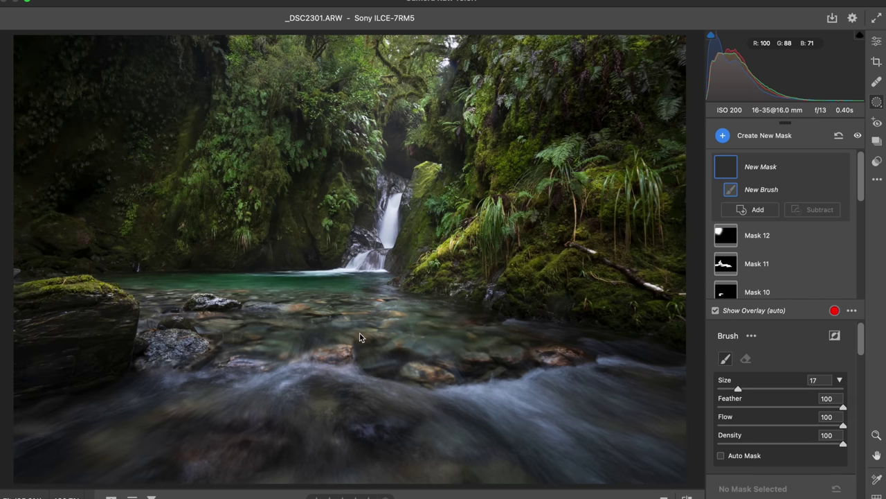
pyautogui.moveTo(359, 333); pyautogui.dragTo(375, 333)
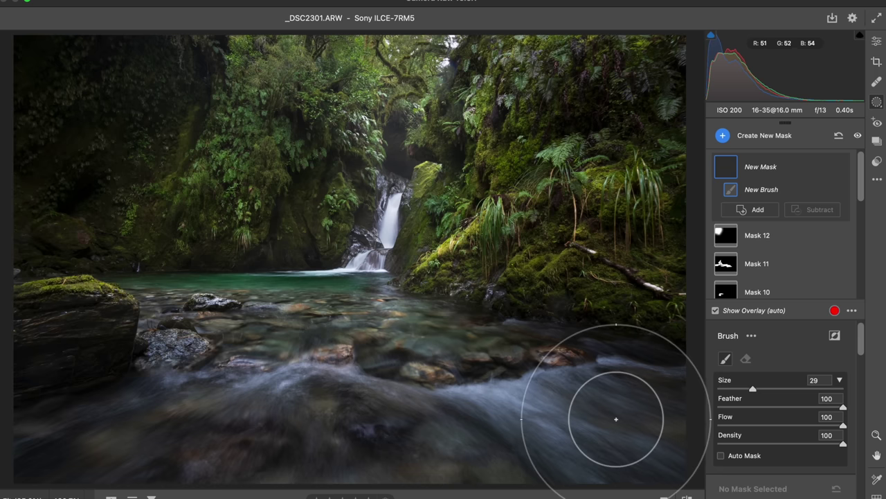
pyautogui.scroll(-6, 787, 458)
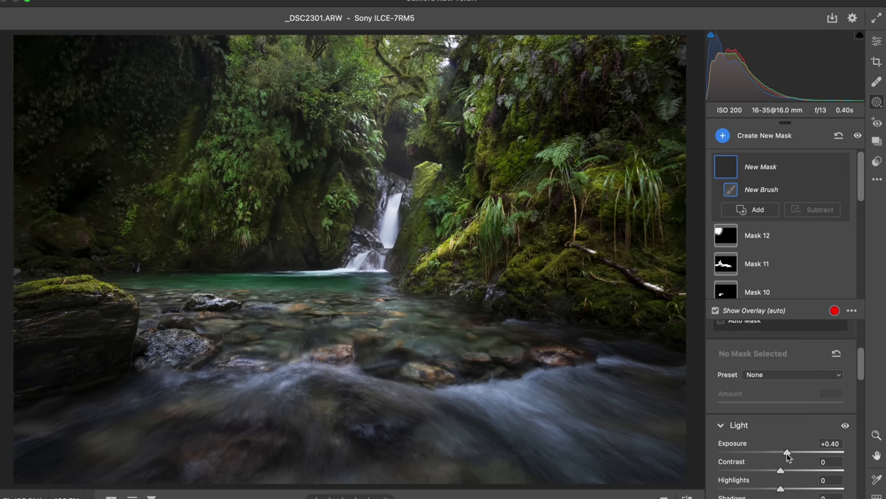
pyautogui.scroll(-10, 788, 455)
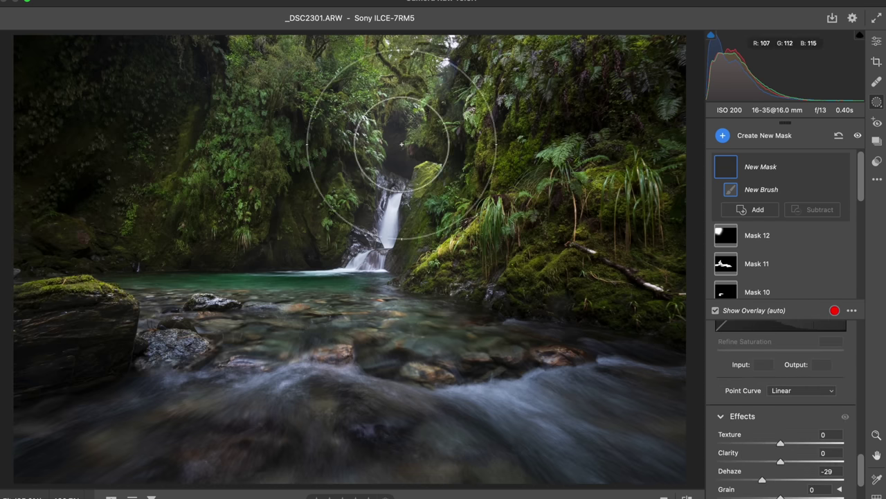
pyautogui.press('o')
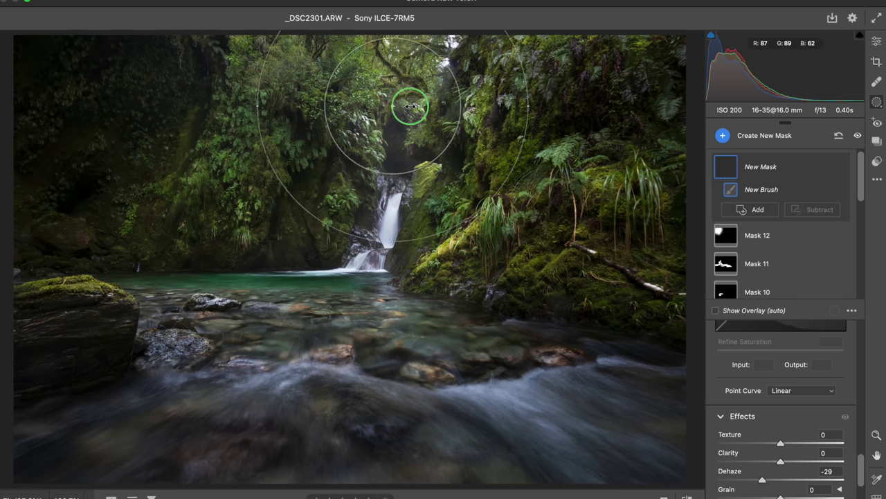
pyautogui.click(400, 36)
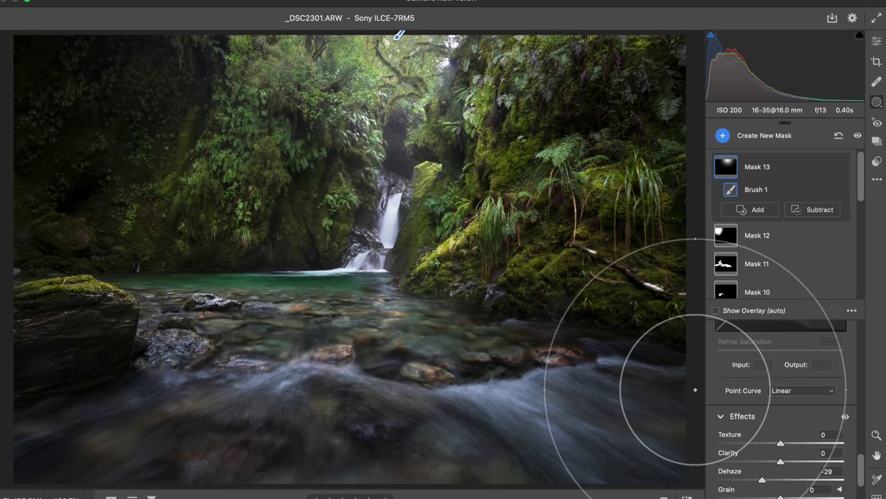
pyautogui.click(772, 480)
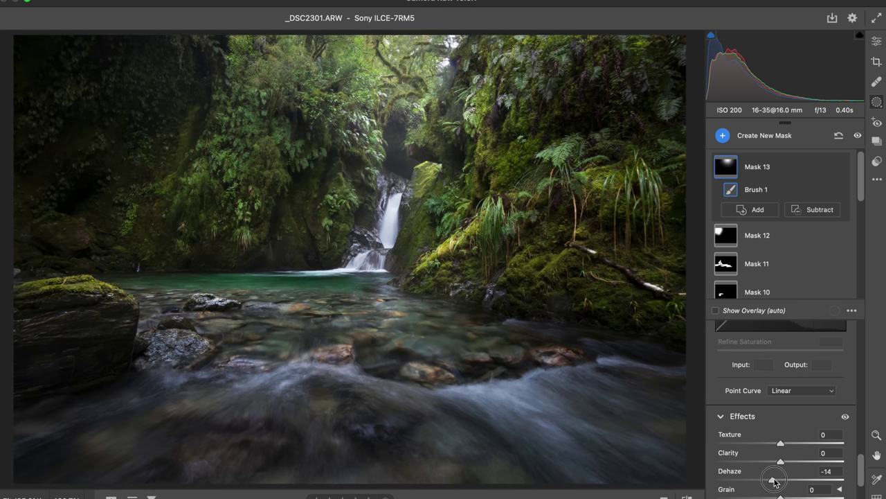
pyautogui.scroll(10, 776, 481)
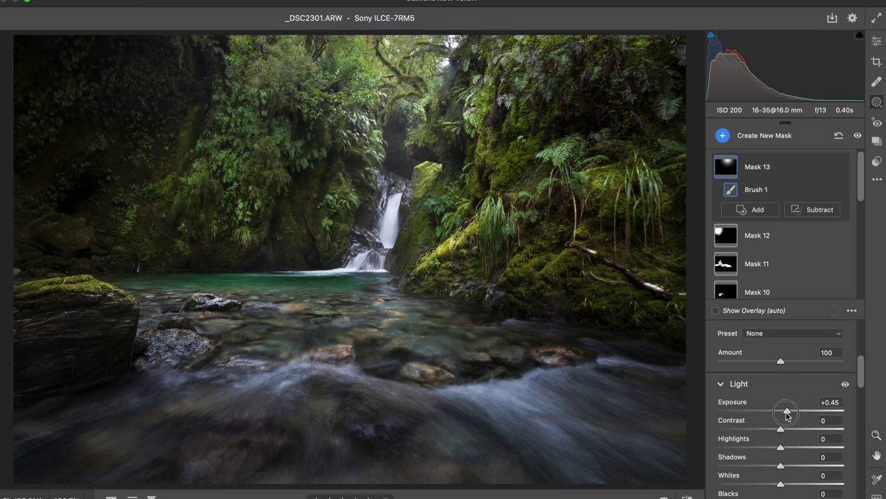
# - Color grade the whole photo's midtones to hue 193 with saturation 10
pyautogui.click(875, 44)
pyautogui.click(746, 177)
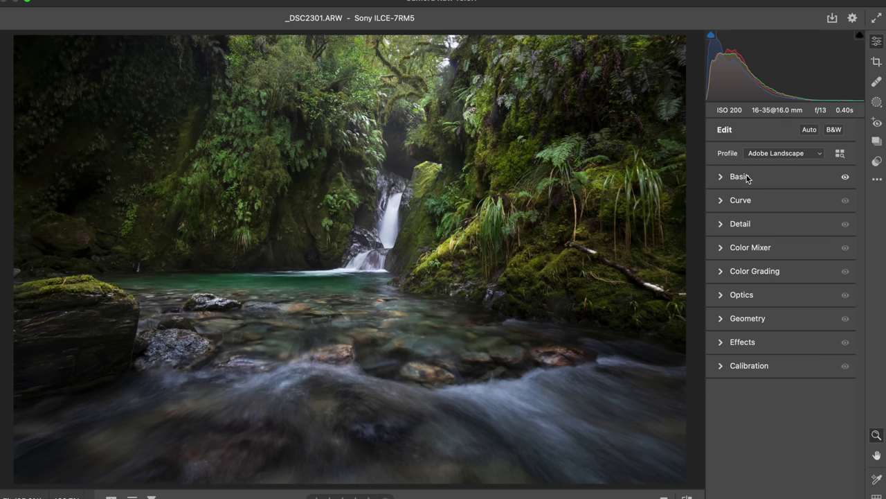
pyautogui.click(742, 272)
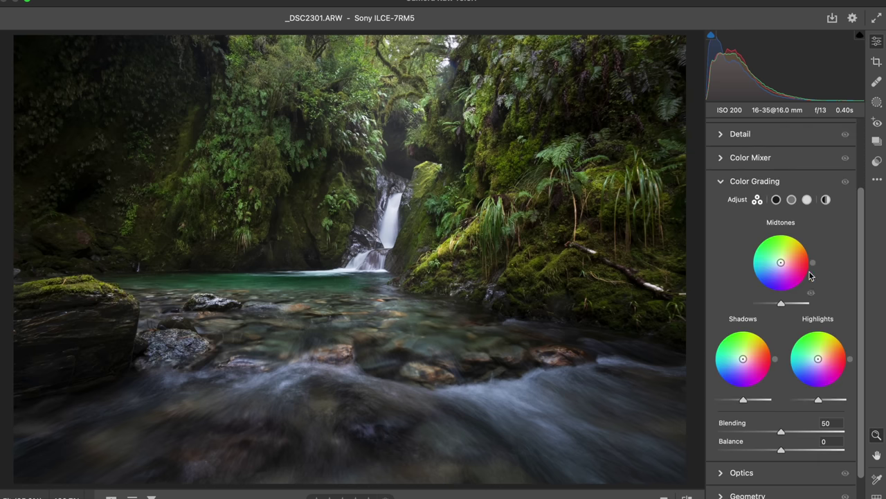
pyautogui.moveTo(813, 267); pyautogui.dragTo(758, 272)
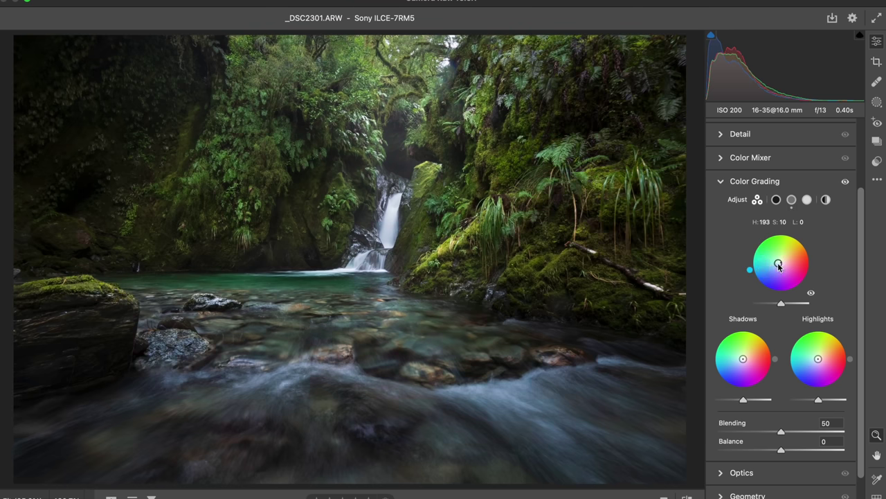
pyautogui.click(718, 182)
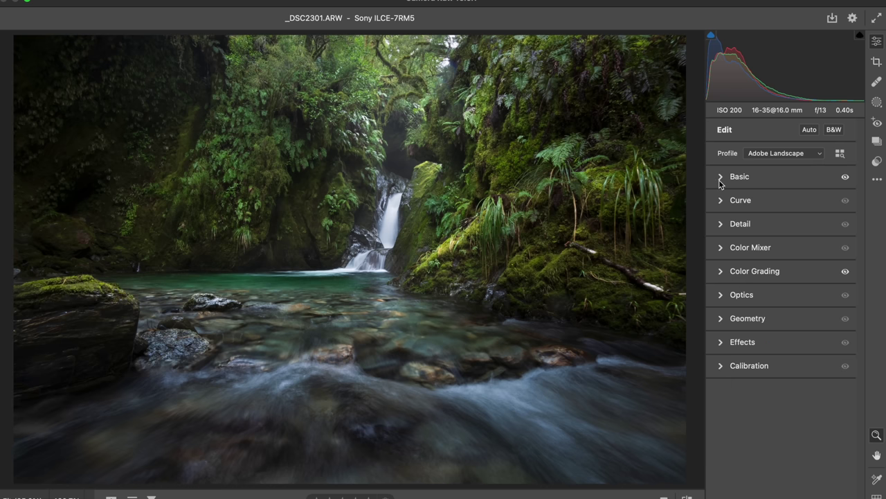
pyautogui.click(718, 178)
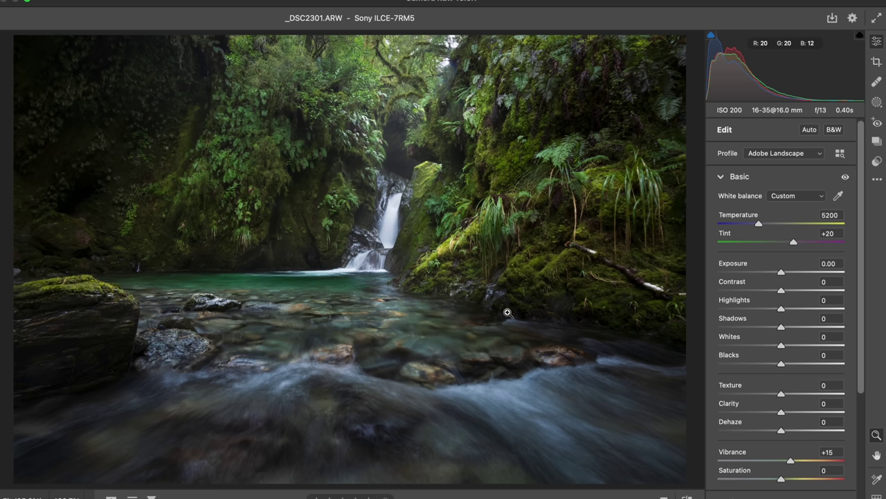
# - Paint a new brush mask across the foreground stream with a darkening point curve, lowering the shadows and mapping input 175 to output 169
pyautogui.press('k')
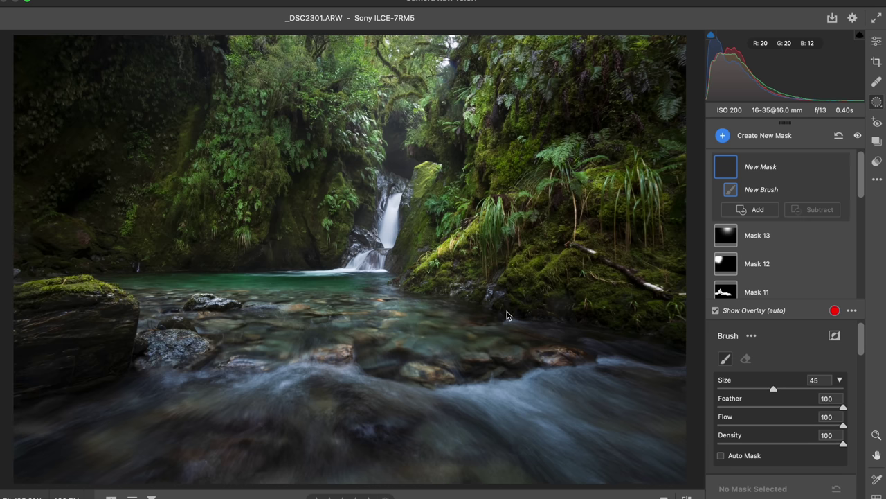
pyautogui.press('super+minus')
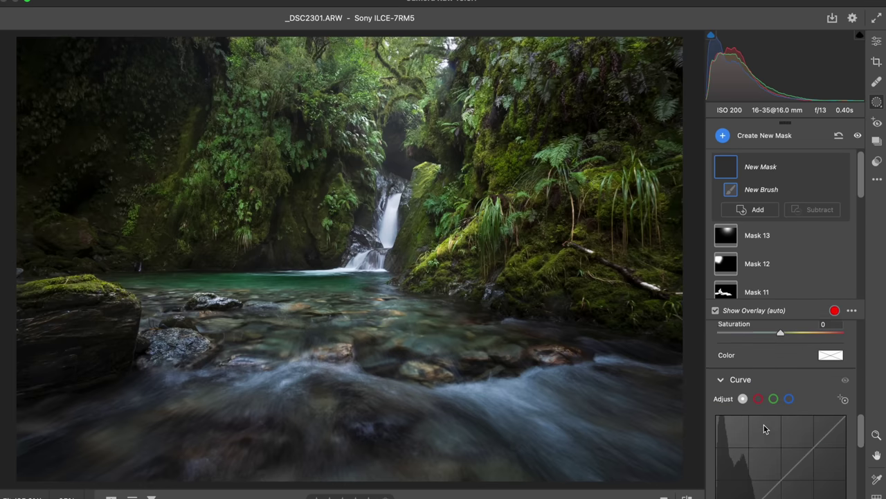
pyautogui.moveTo(751, 397); pyautogui.dragTo(749, 400)
pyautogui.click(804, 338)
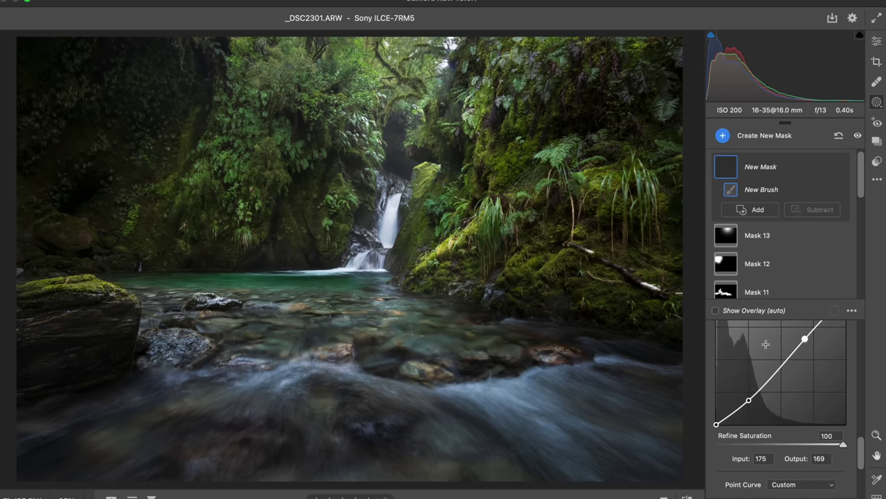
pyautogui.moveTo(514, 452)
pyautogui.mouseDown()
pyautogui.moveTo(646, 430)
pyautogui.moveTo(508, 480)
pyautogui.mouseUp()
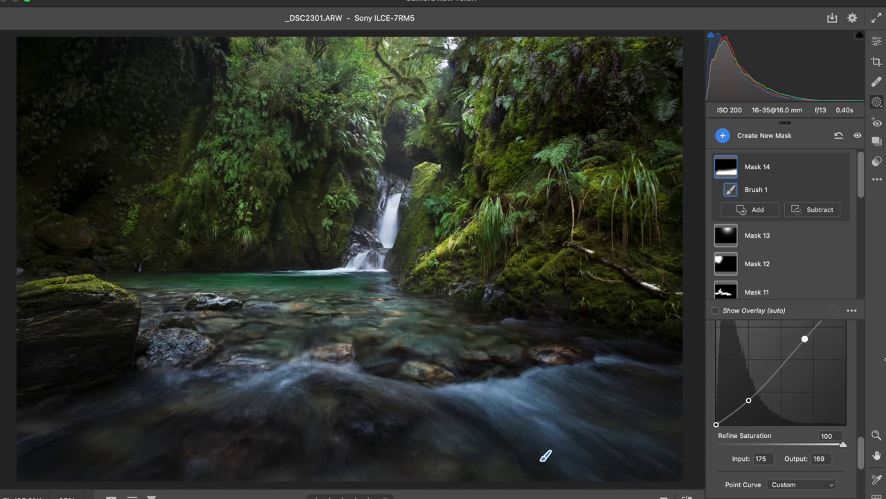
pyautogui.click(877, 42)
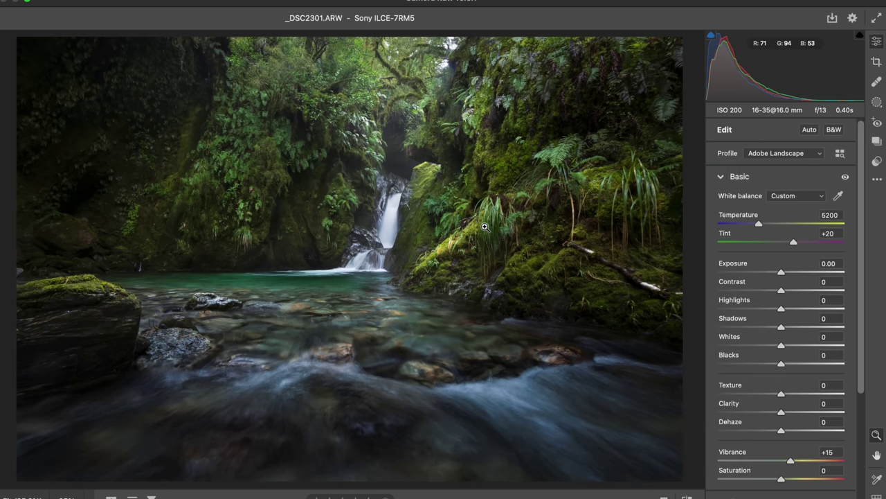
# - Paint a new brush mask over the dark left boulder and the rock beside it with Shadows +14 and Blacks +4
pyautogui.press('k')
pyautogui.press('F2')
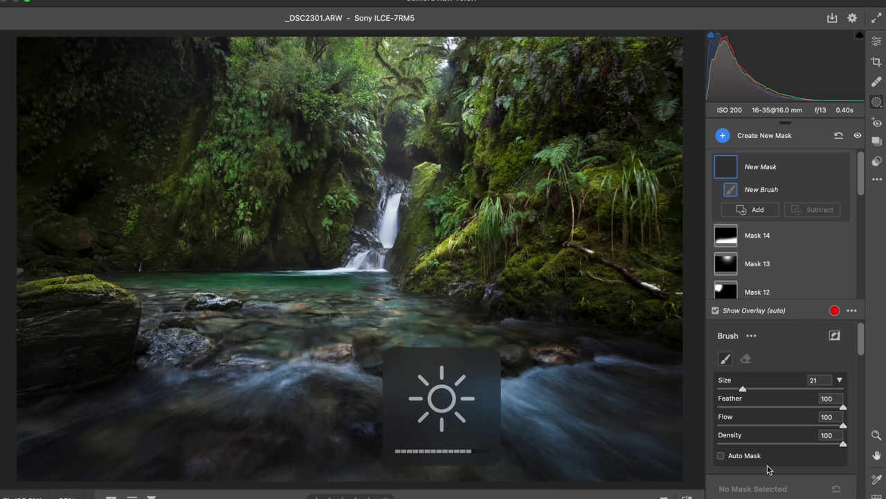
pyautogui.scroll(-5, 800, 437)
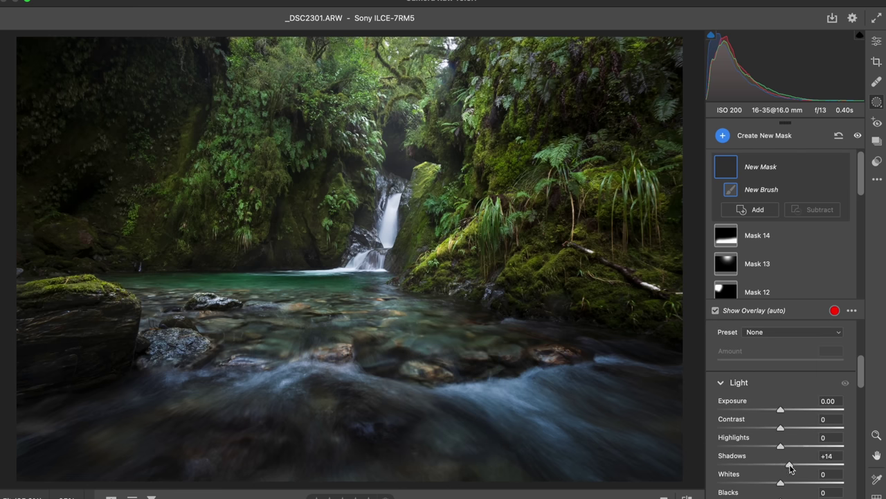
pyautogui.moveTo(250, 320); pyautogui.dragTo(234, 327)
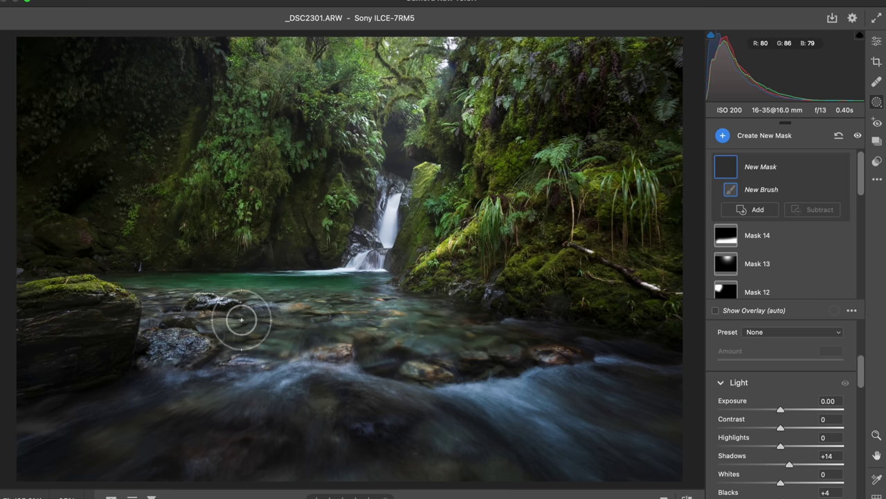
pyautogui.moveTo(115, 359)
pyautogui.mouseDown()
pyautogui.moveTo(42, 379)
pyautogui.moveTo(110, 356)
pyautogui.moveTo(56, 341)
pyautogui.mouseUp()
pyautogui.moveTo(184, 354); pyautogui.dragTo(175, 358)
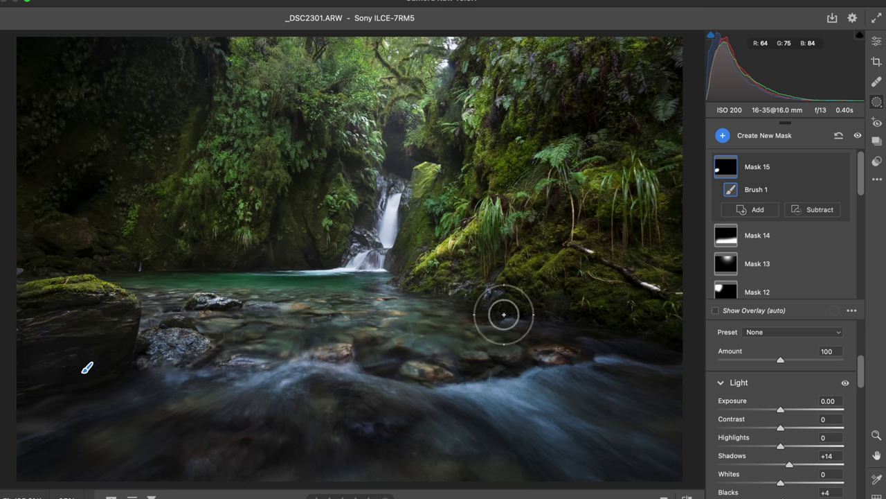
# - Extend the boulder mask over the dark foot of the right bank and the right cliff, and raise its Blacks to +8
pyautogui.moveTo(509, 310); pyautogui.dragTo(508, 309)
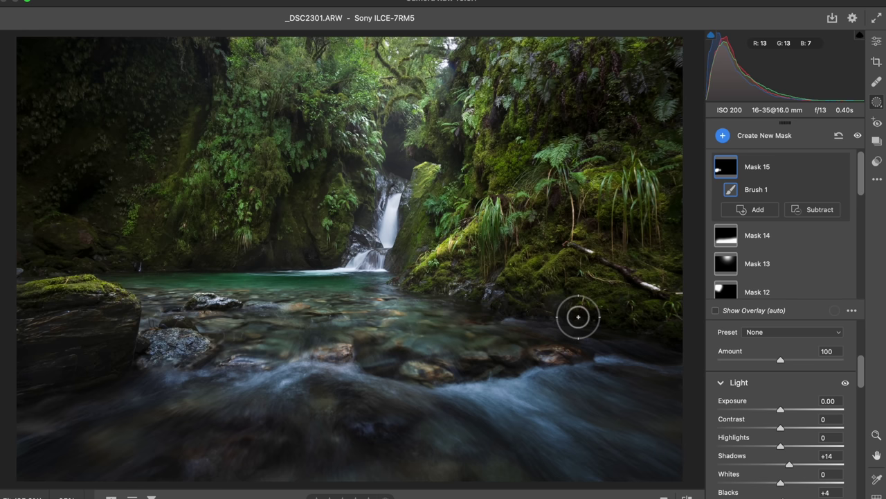
pyautogui.moveTo(593, 329)
pyautogui.mouseDown()
pyautogui.moveTo(639, 333)
pyautogui.moveTo(675, 348)
pyautogui.moveTo(621, 342)
pyautogui.mouseUp()
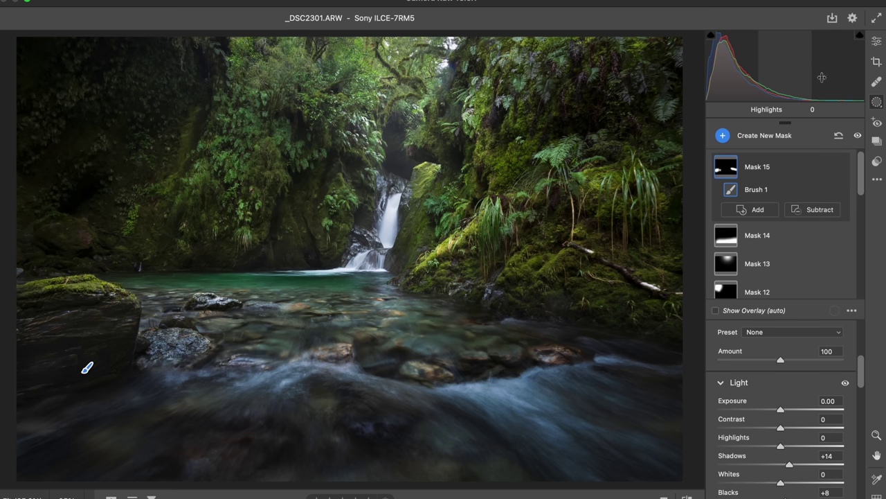
pyautogui.moveTo(585, 127); pyautogui.dragTo(565, 126)
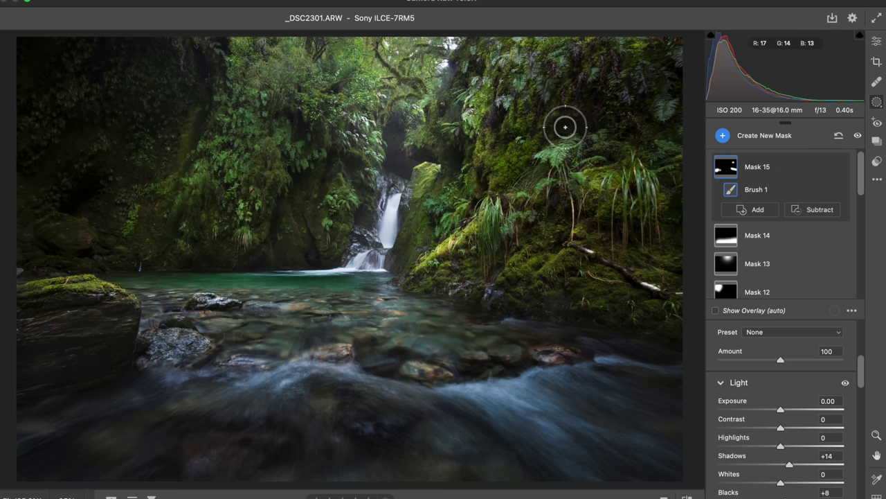
# - Set the whole photo's Clarity to -5
pyautogui.click(877, 38)
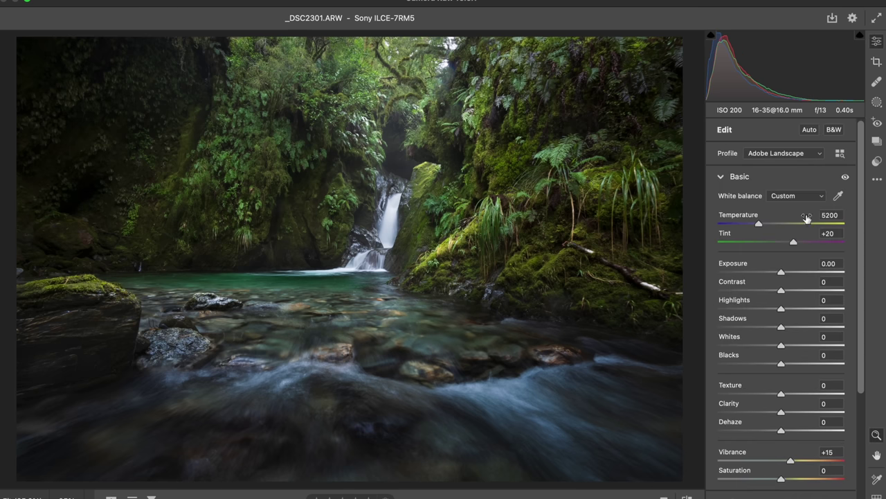
pyautogui.click(740, 177)
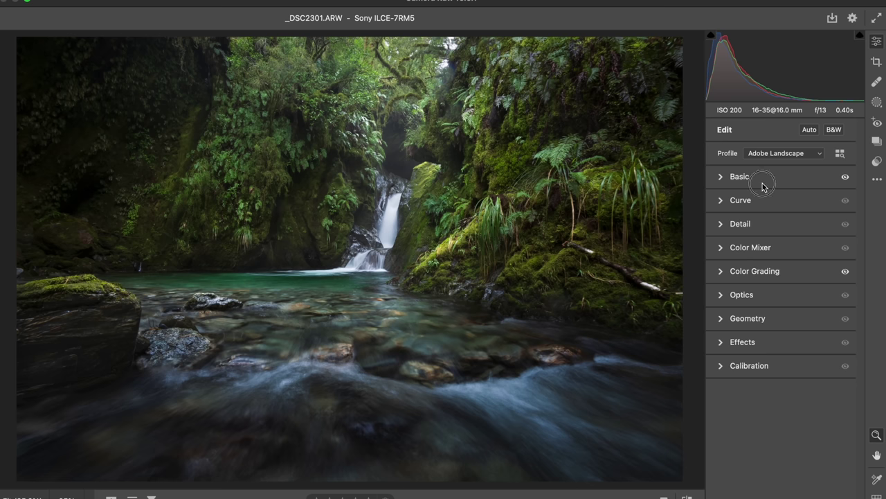
pyautogui.click(748, 177)
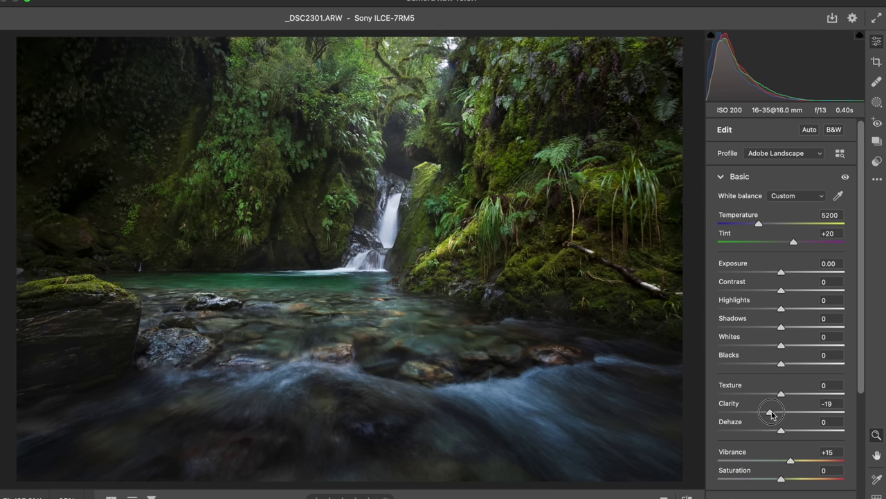
pyautogui.moveTo(772, 414)
pyautogui.mouseDown()
pyautogui.moveTo(764, 412)
pyautogui.moveTo(775, 415)
pyautogui.mouseUp()
pyautogui.click(740, 178)
# - Compare the original and edited photo in the split before/after layouts and at full view
pyautogui.press('q')
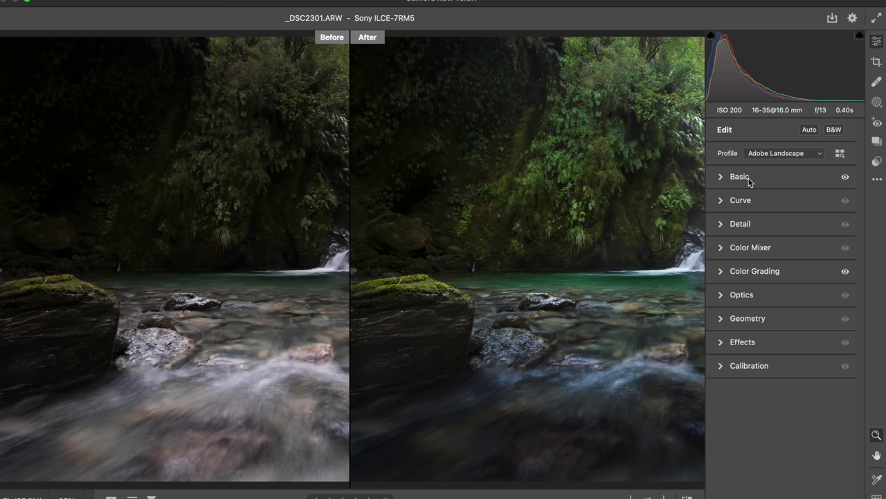
pyautogui.press('q')
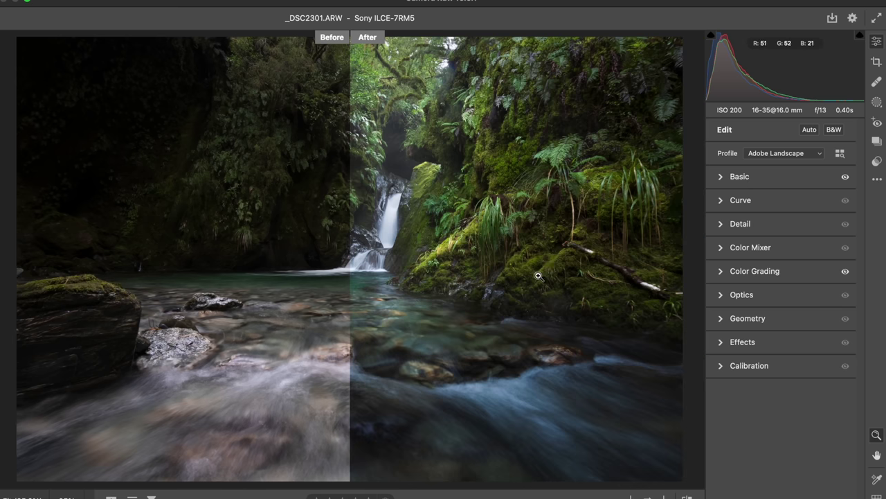
pyautogui.press('q')
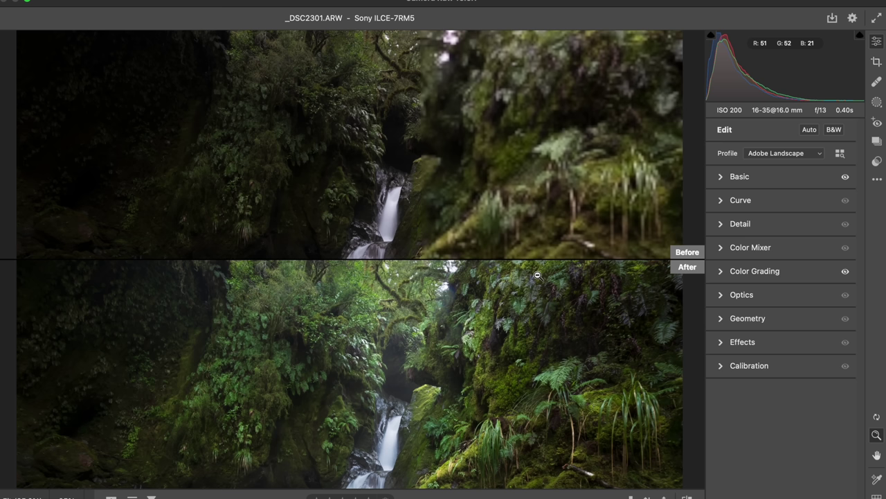
pyautogui.press('q')
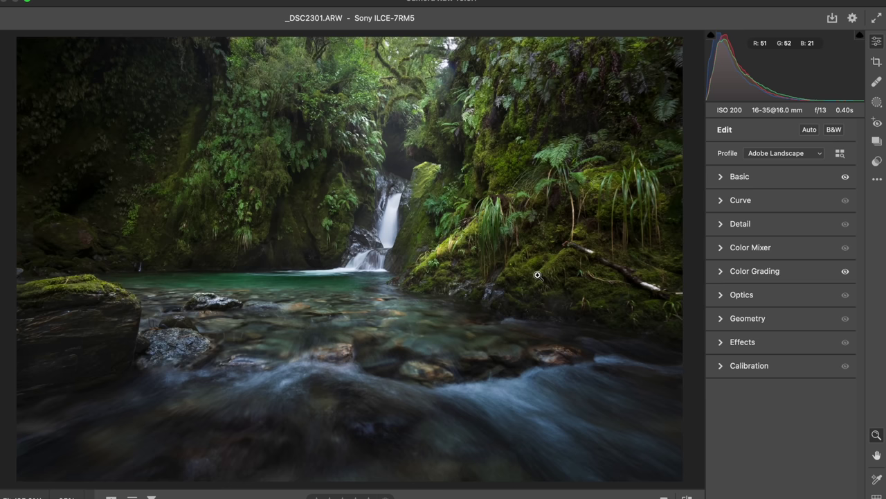
pyautogui.press('\\')
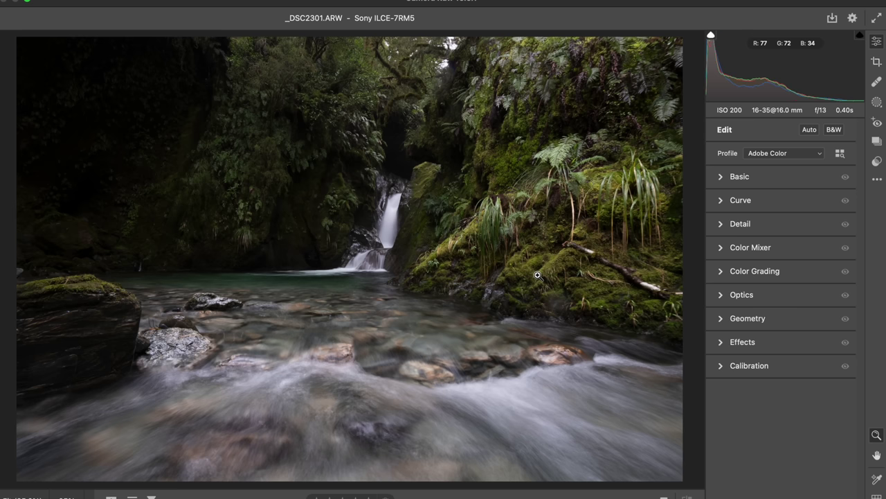
pyautogui.press('super+alt+r')
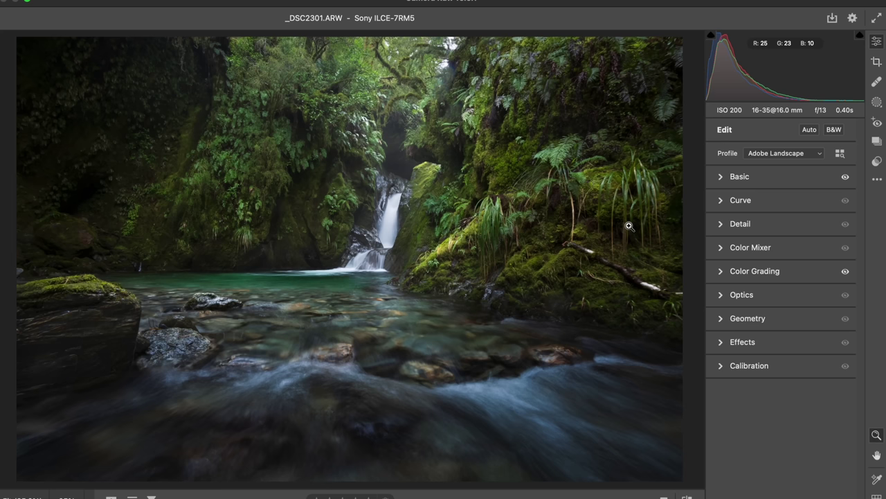
# - Raise the whole photo's Highlights to +16
pyautogui.click(723, 178)
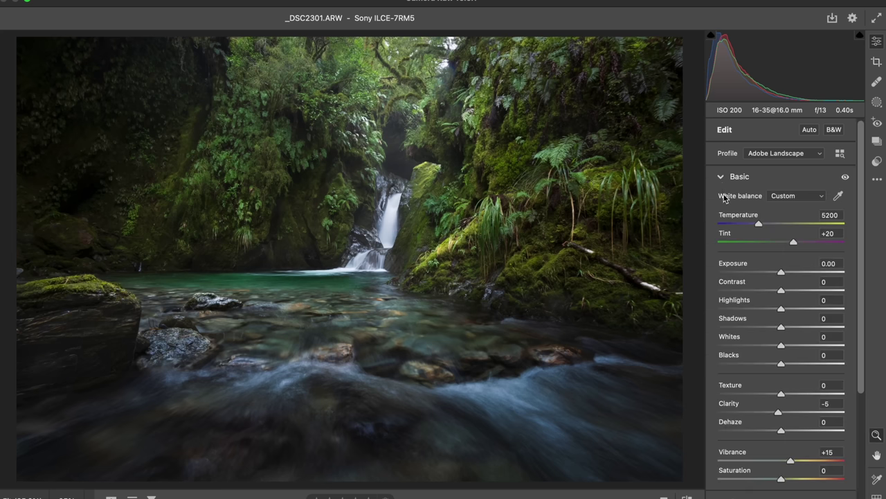
pyautogui.moveTo(767, 309); pyautogui.dragTo(793, 315)
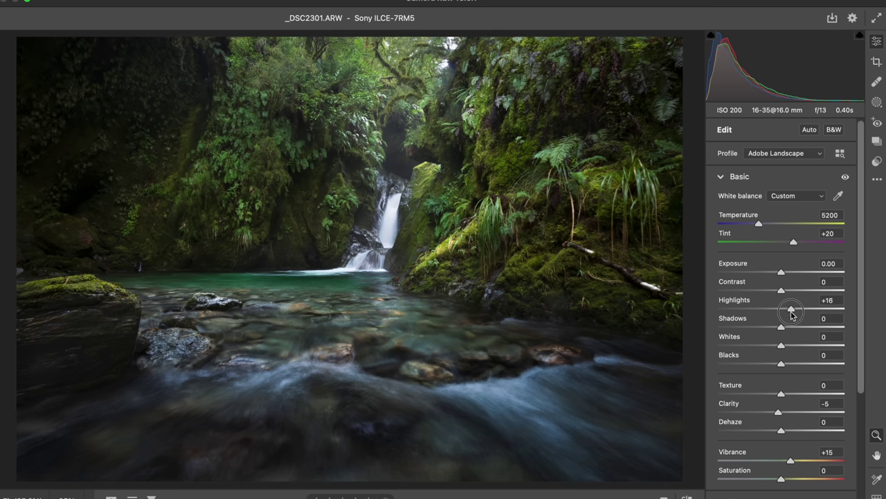